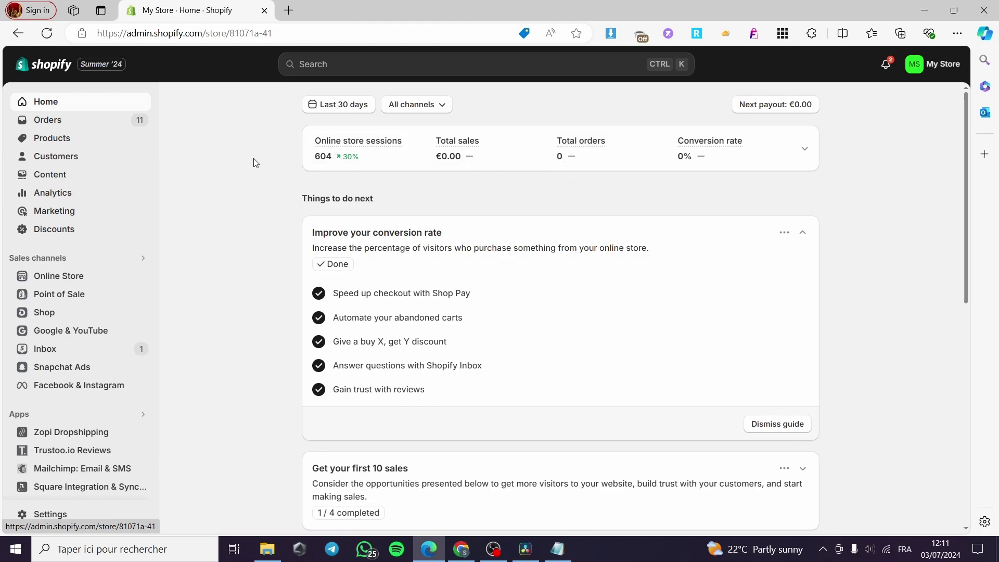
Go from Products > Collections to the Online Store themes page with the Craft theme.
click(57, 143)
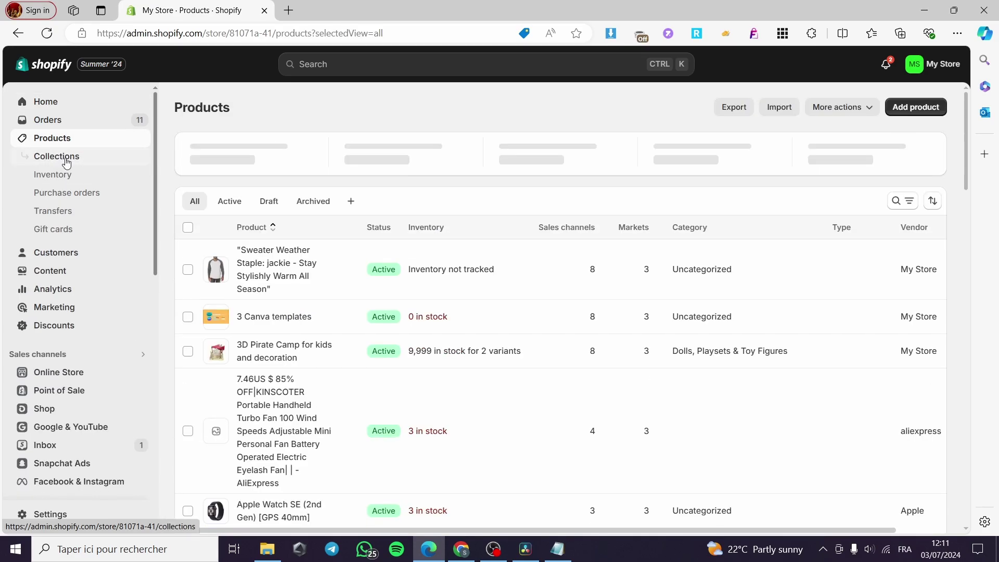
click(57, 157)
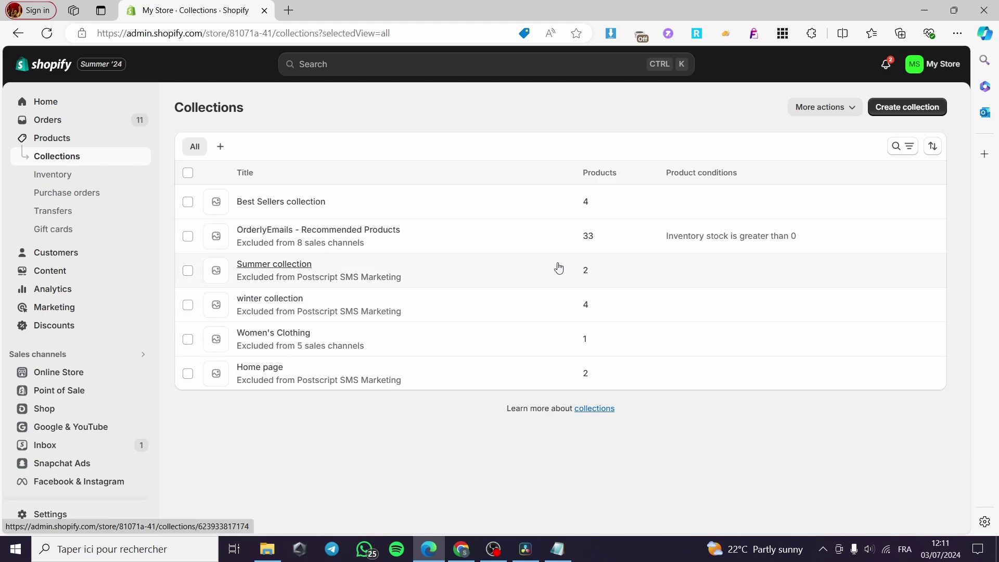
scroll(107, 284, down, 7)
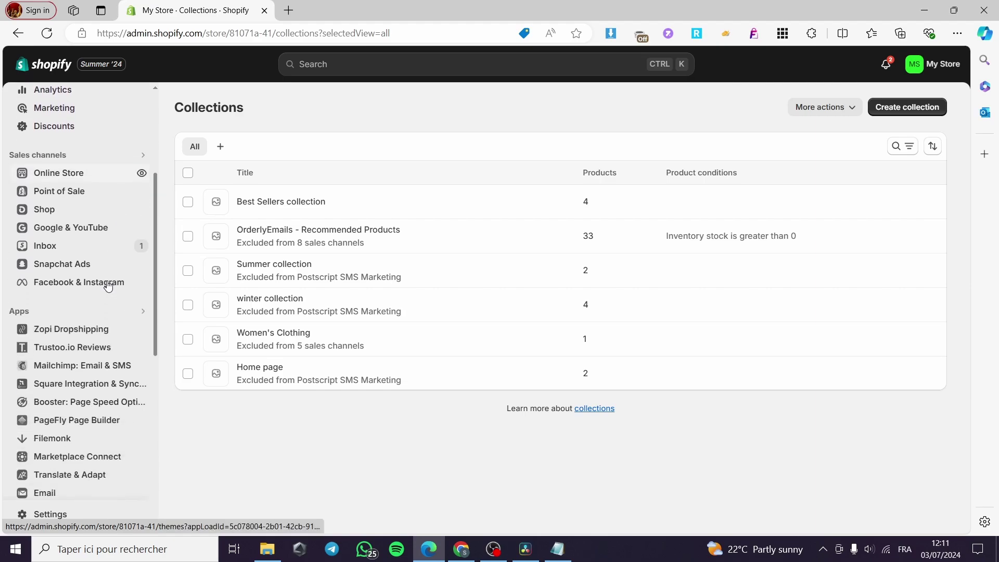
scroll(50, 265, up, 4)
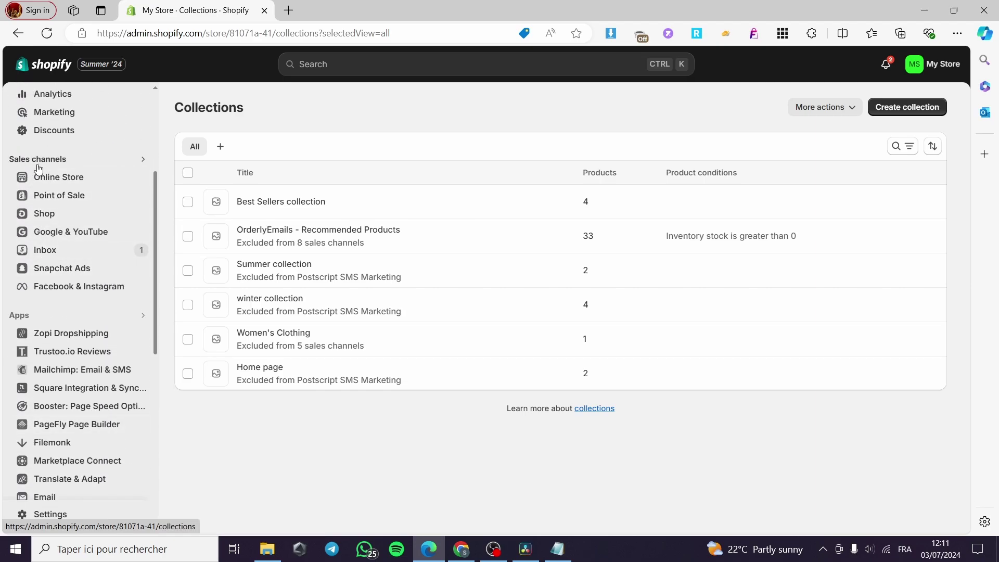
click(70, 182)
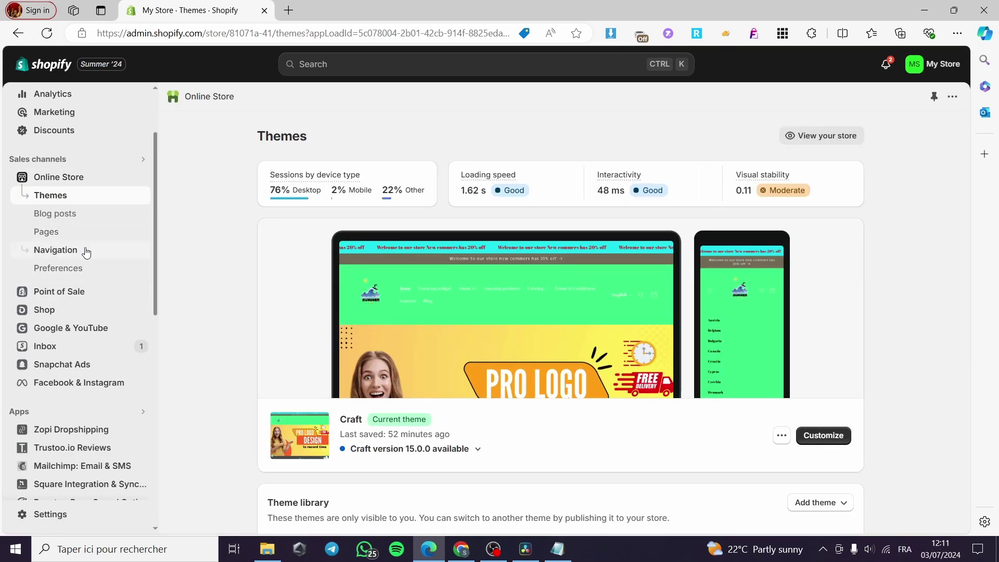
In Navigation, start a new menu titled 'All collections'.
click(52, 255)
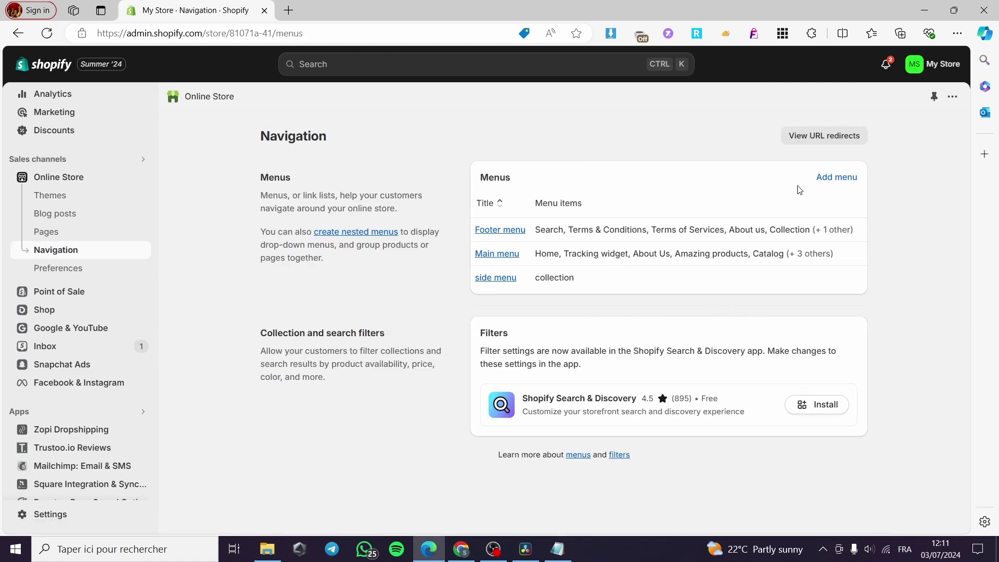
click(828, 178)
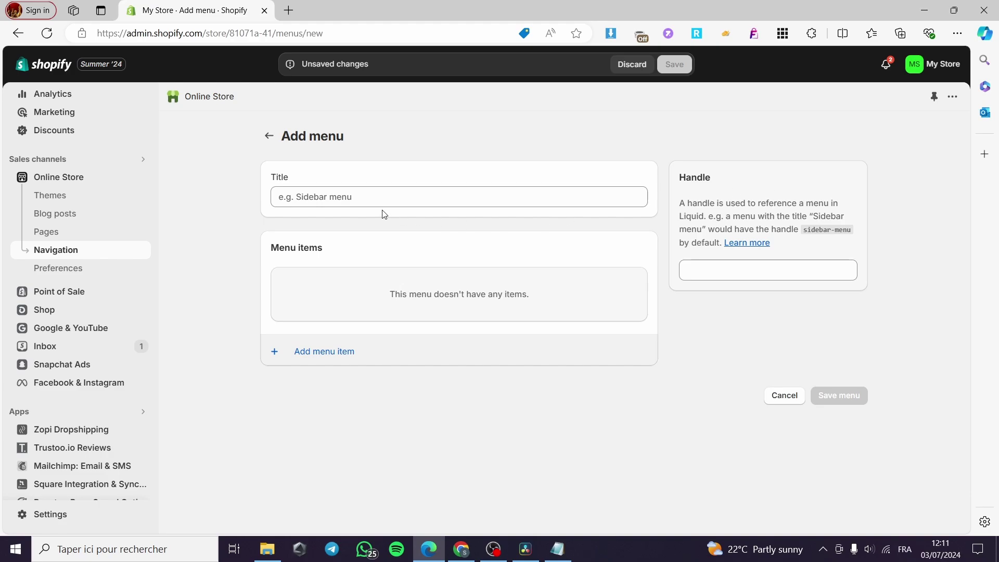
click(353, 193)
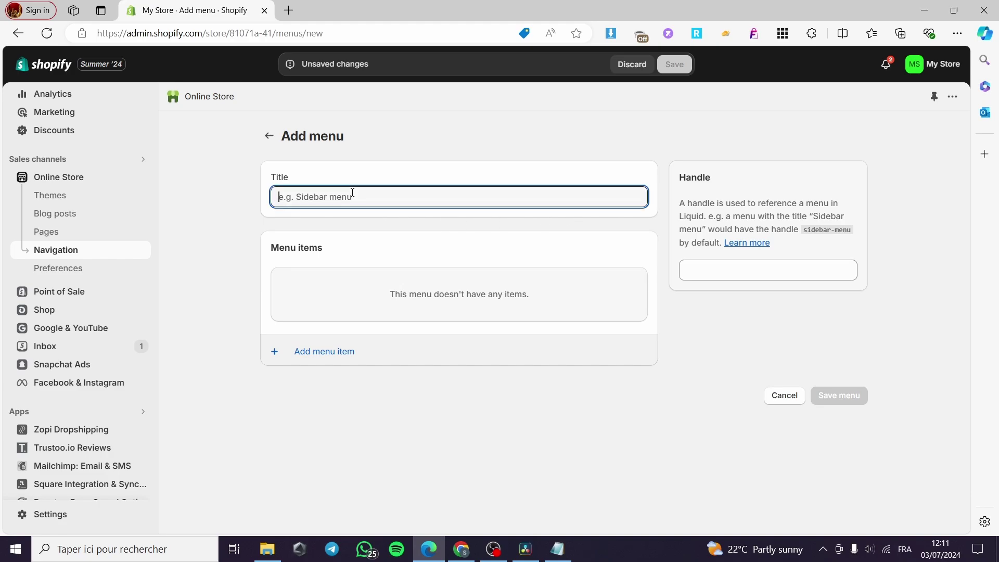
text(All c)
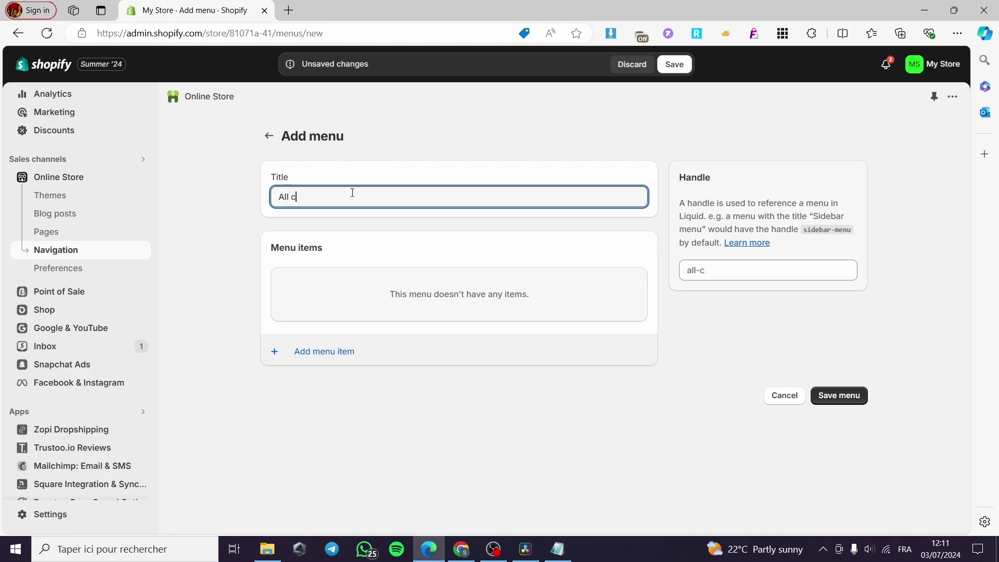
text(ollections)
Add a 'summer' menu item linked to Summer collection.
click(335, 351)
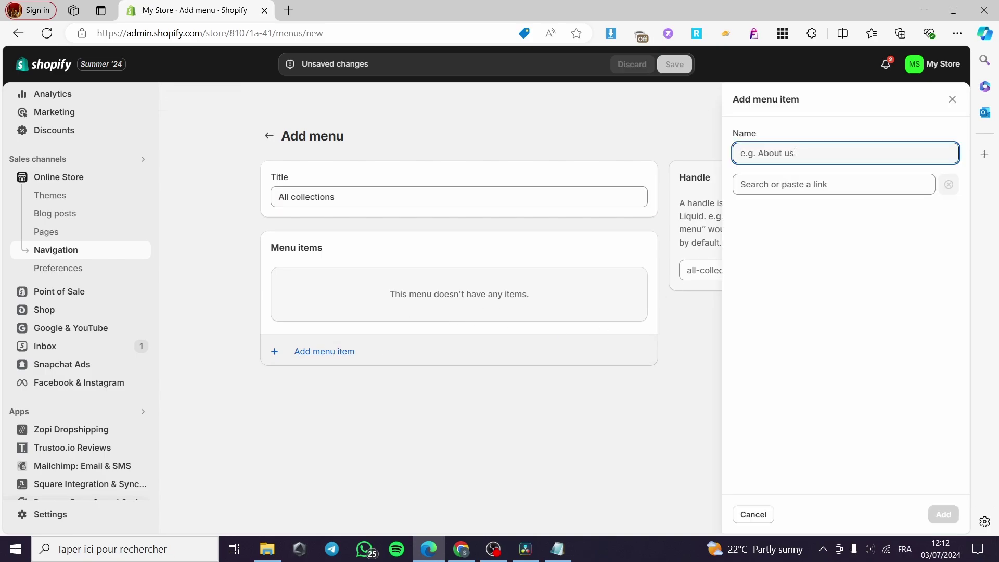
text(summer)
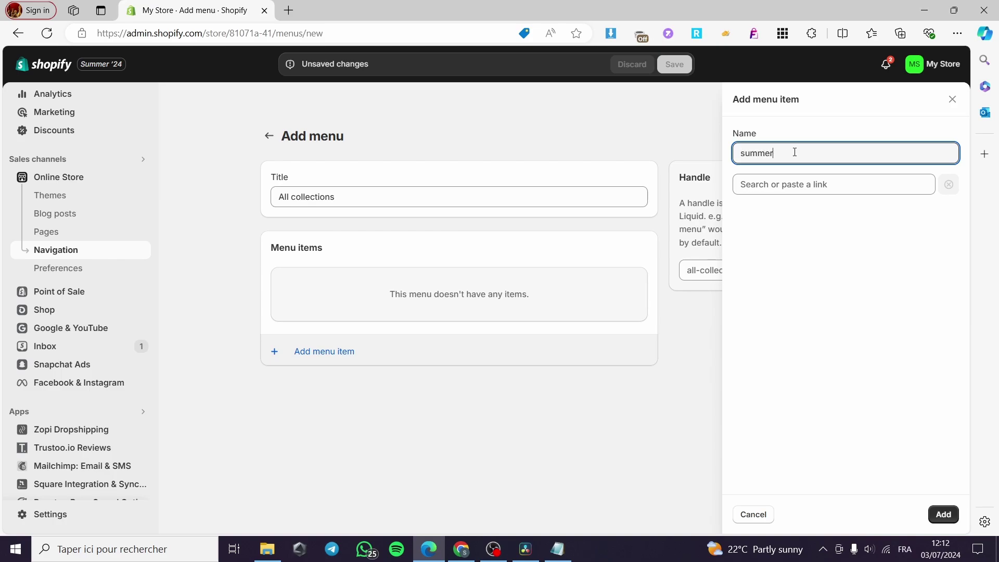
click(765, 184)
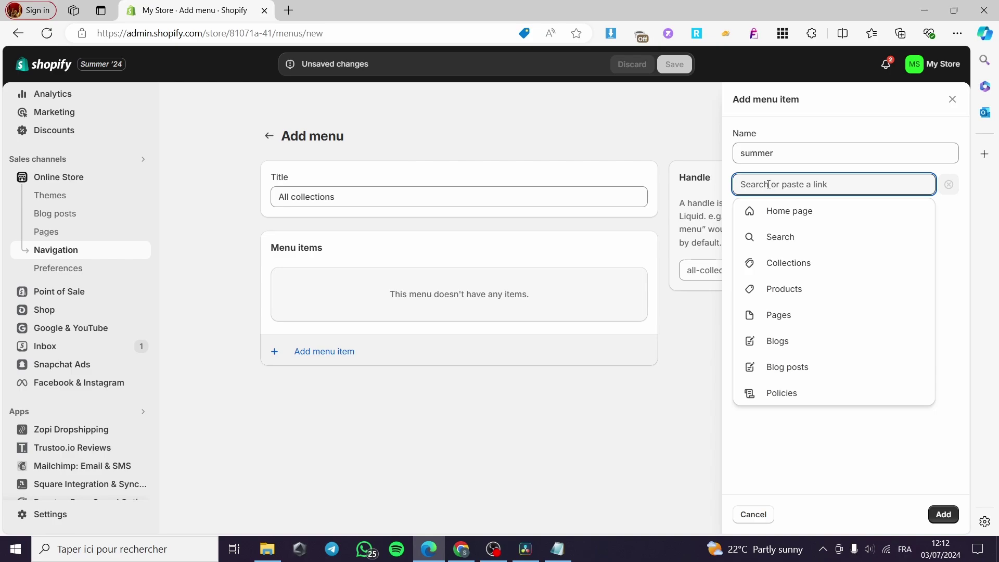
click(774, 263)
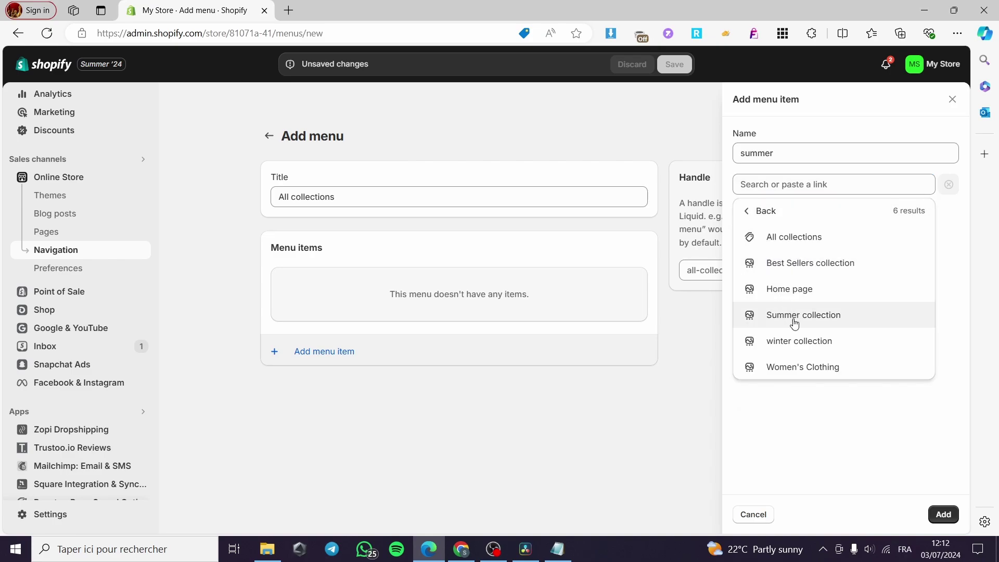
click(866, 324)
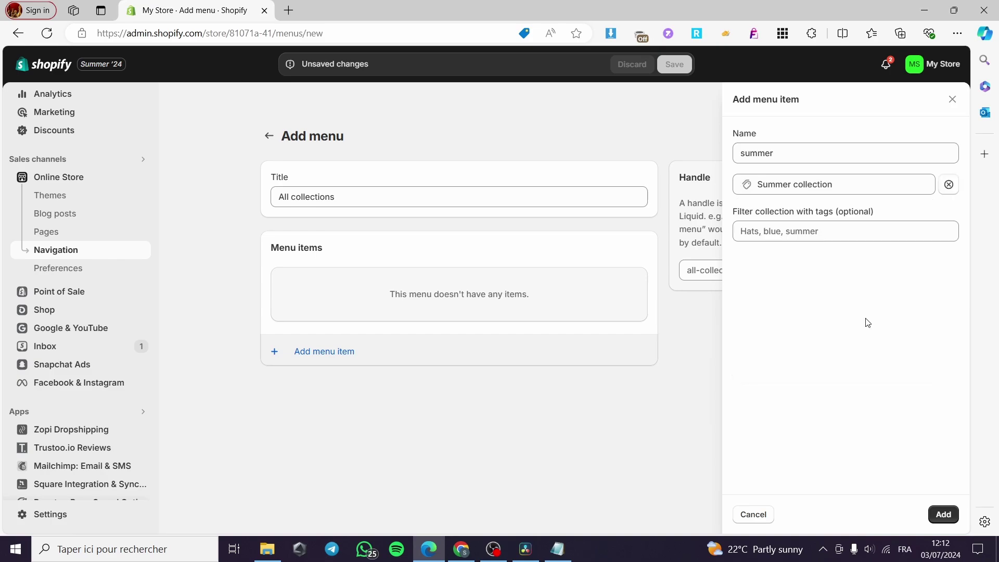
click(943, 514)
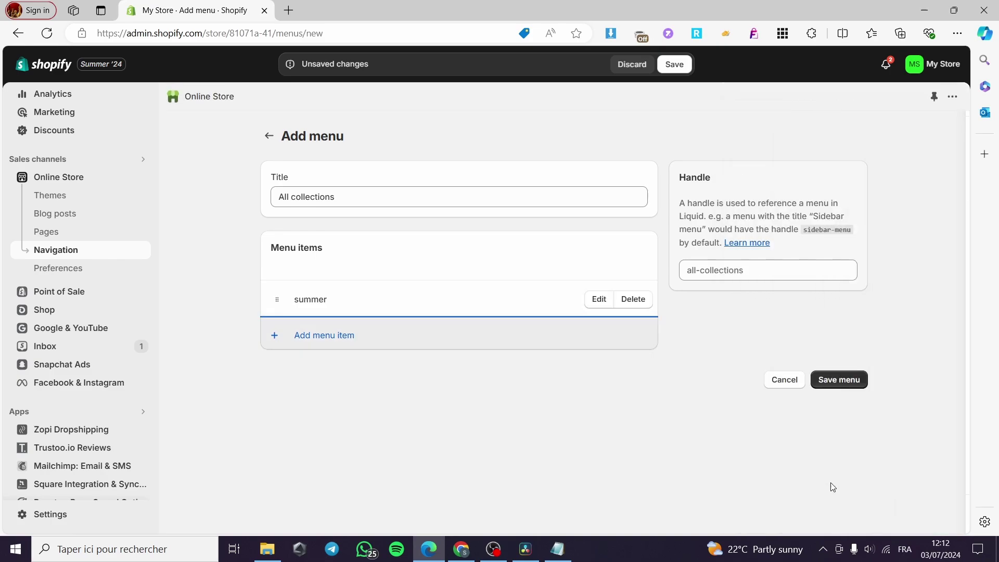
Add a 'winter' menu item linked to winter collection.
click(318, 337)
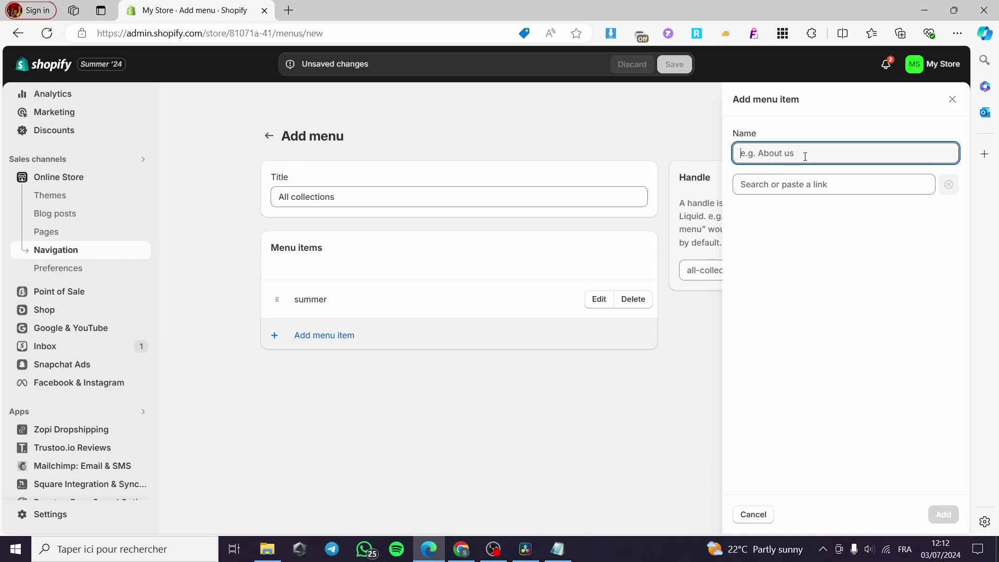
text(winter)
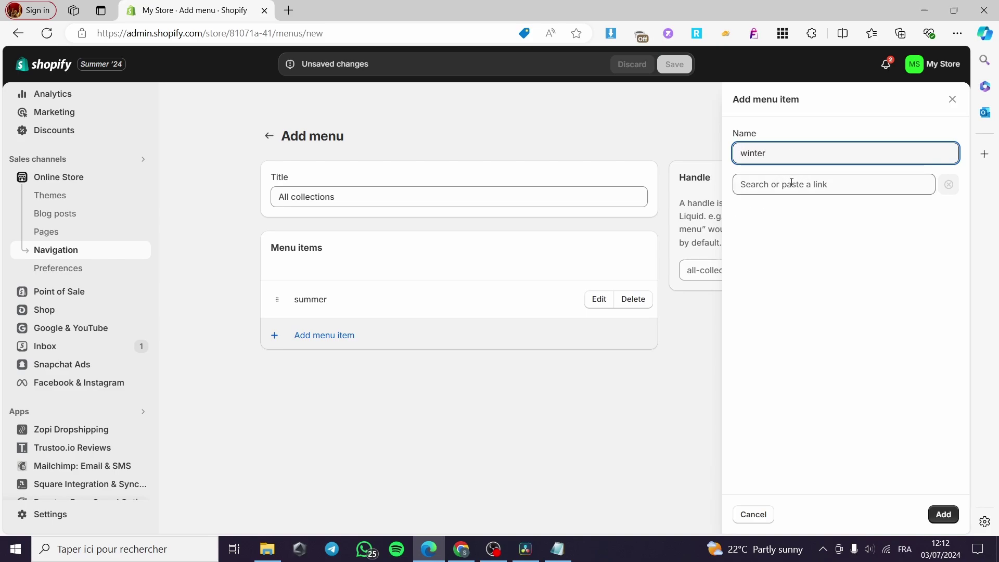
click(789, 185)
click(800, 266)
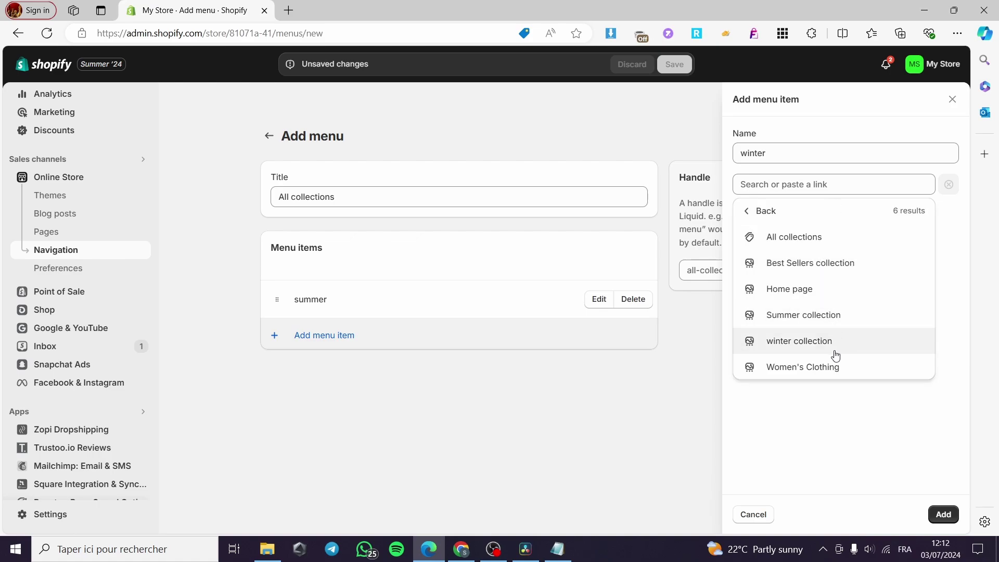
click(851, 349)
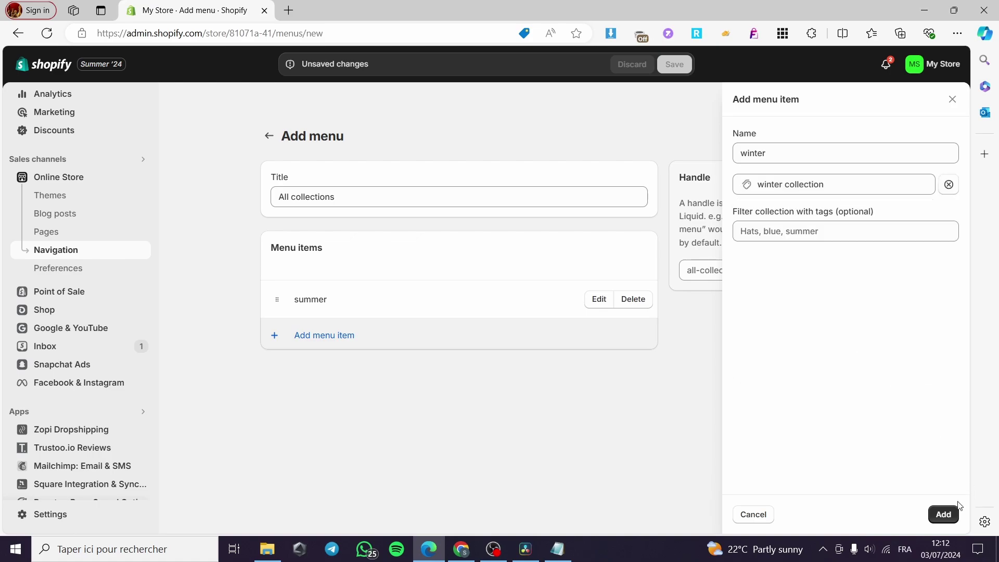
click(943, 514)
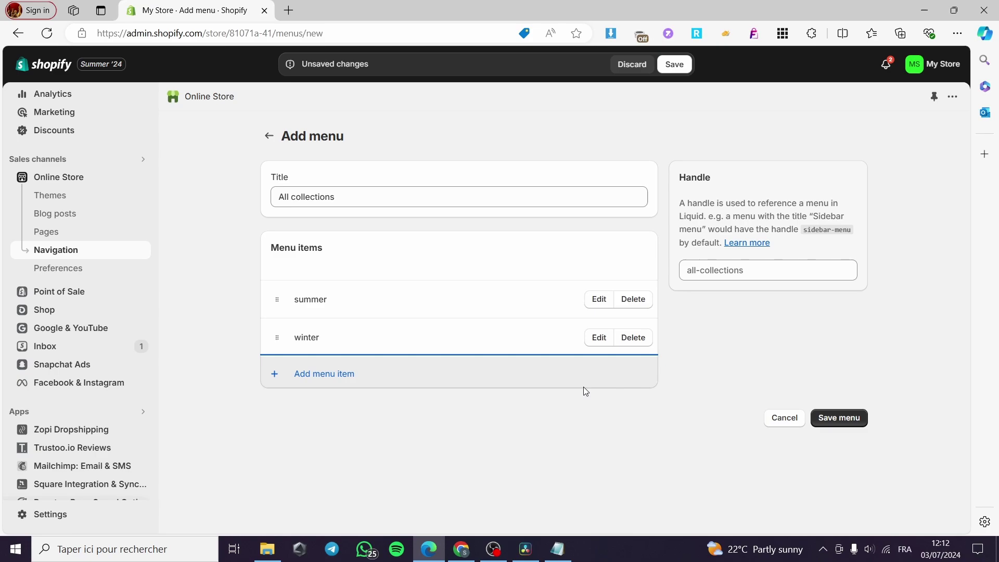
Add a 'best seller' item linked to Best Sellers collection, save the menu, and go back.
click(323, 377)
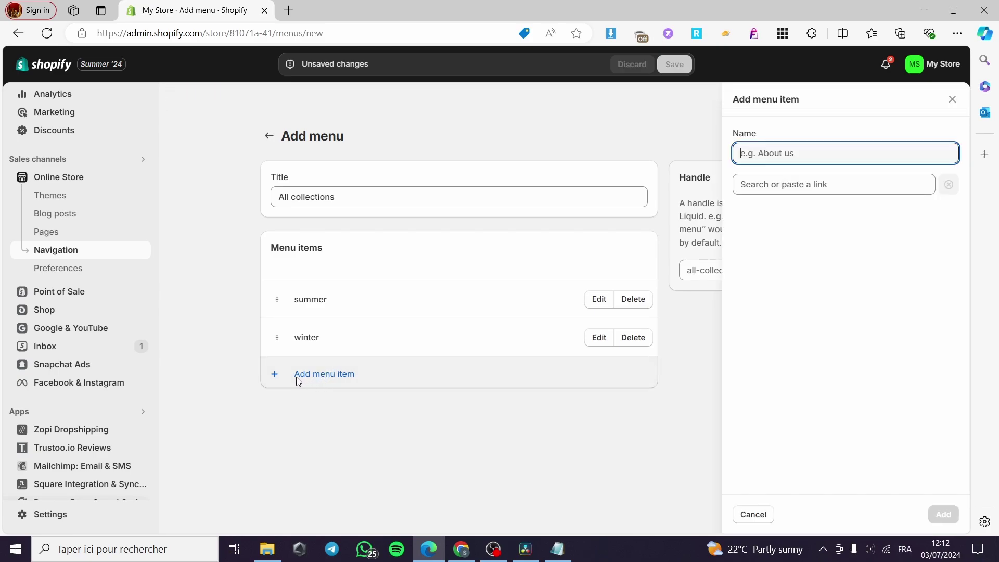
text(b)
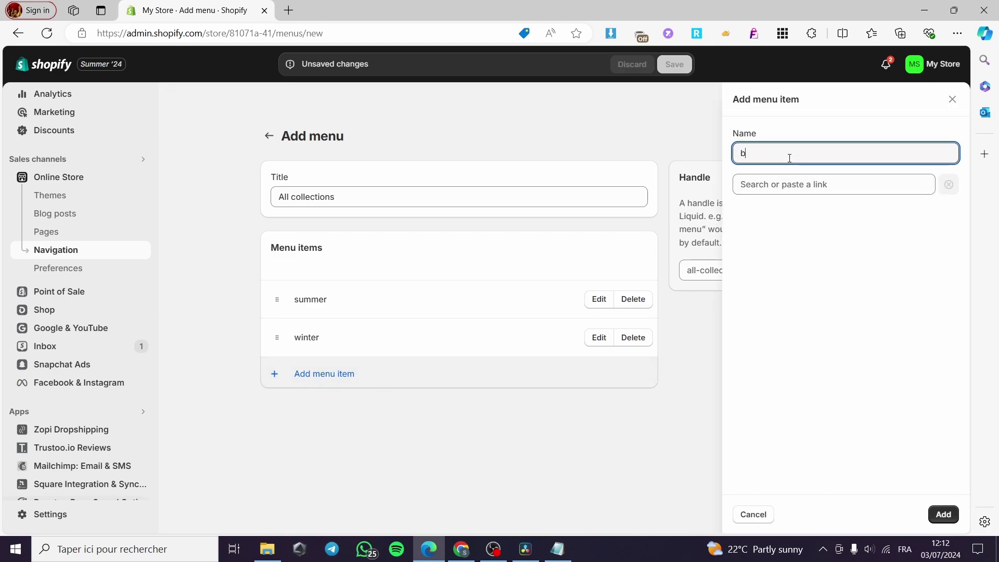
text(ests)
click(797, 188)
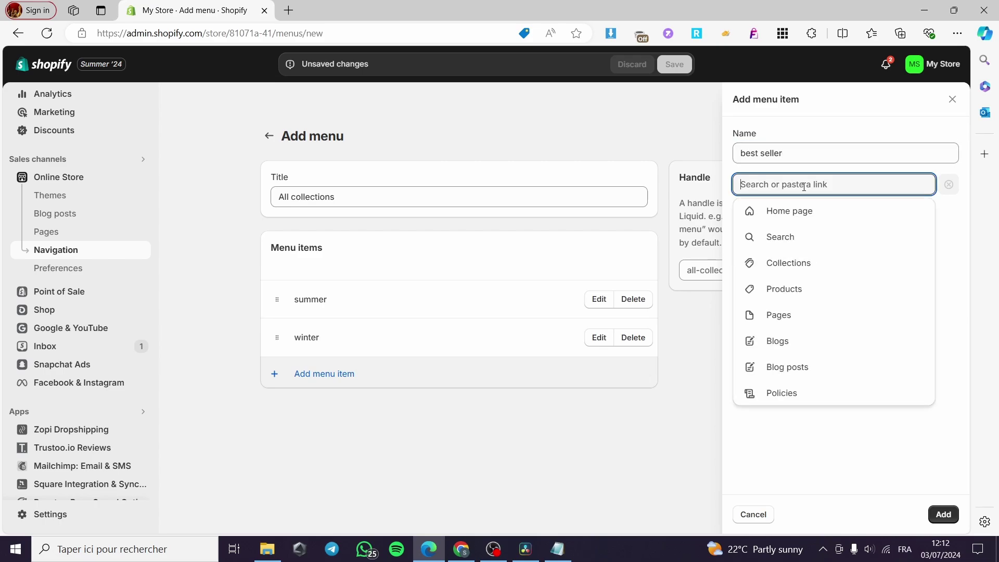
click(813, 263)
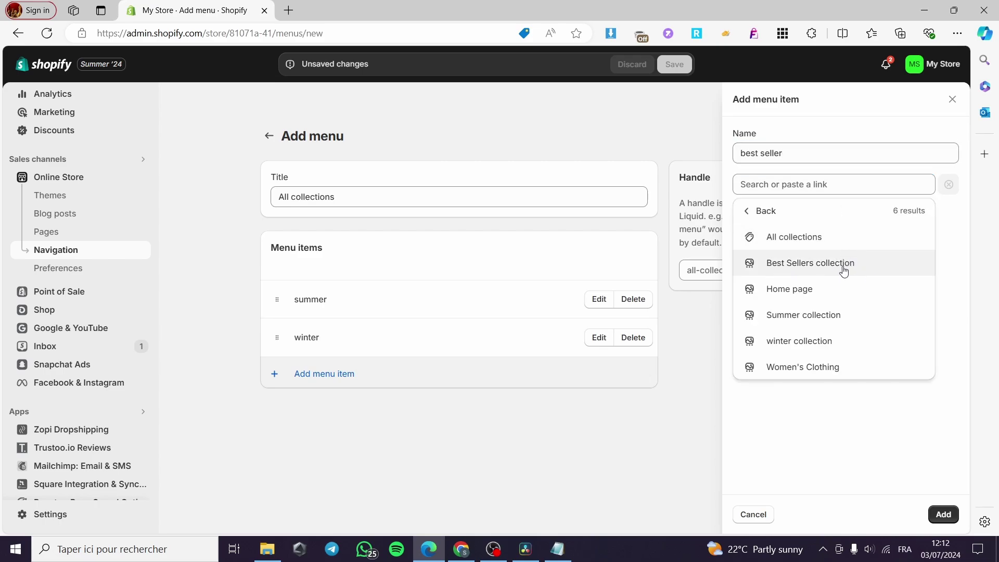
click(783, 268)
click(943, 515)
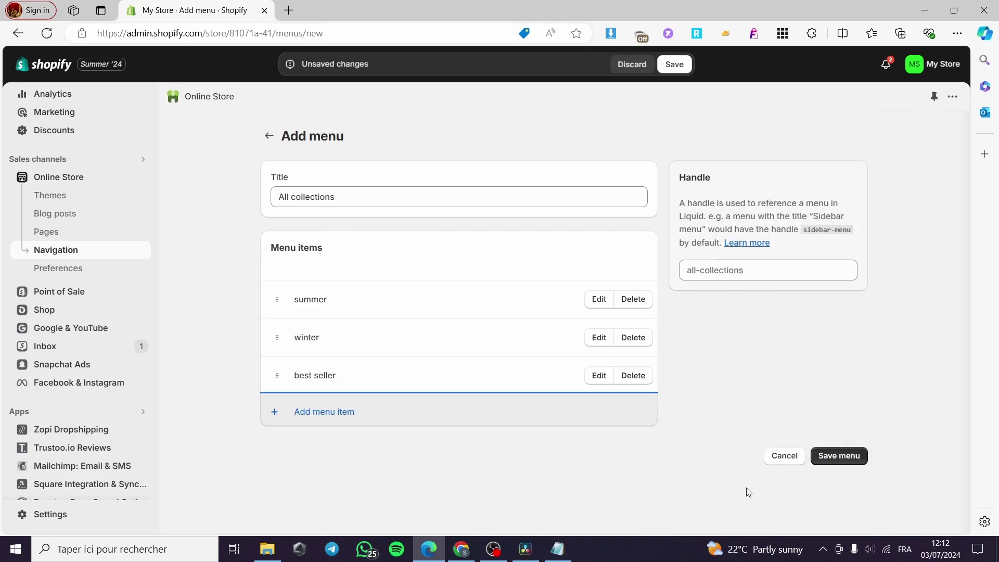
click(843, 459)
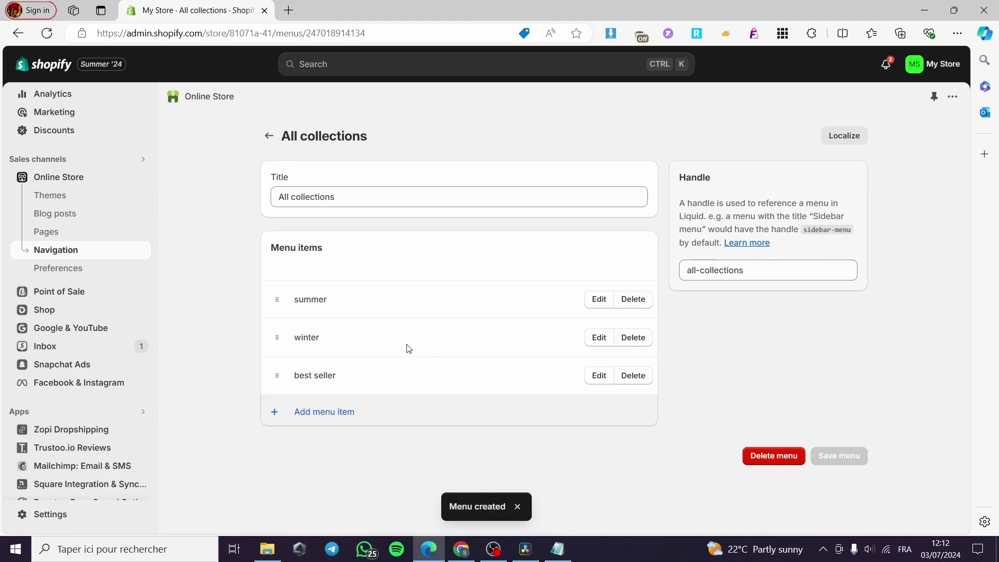
key(alt+Left)
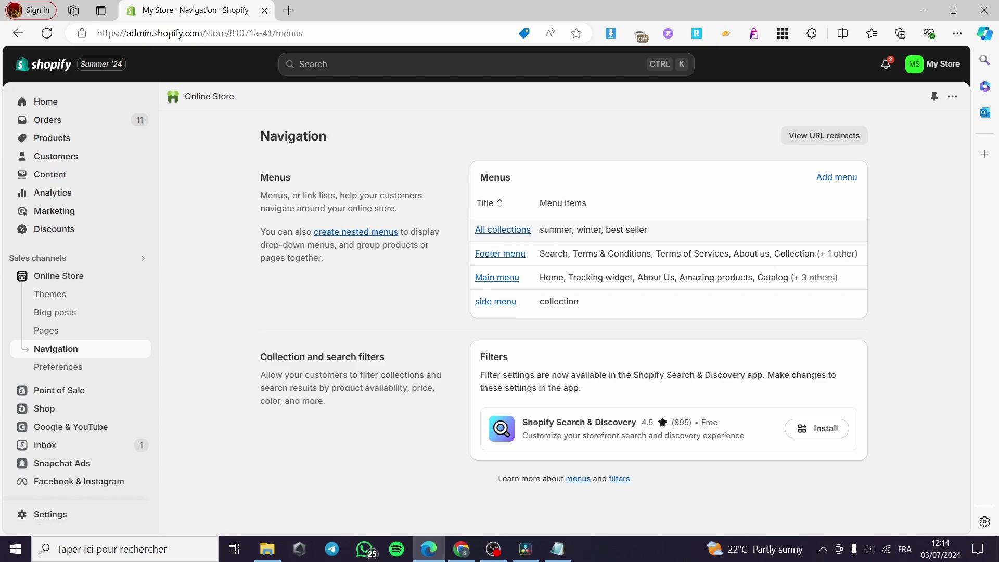
Open the Craft theme editor from Themes and scroll through the home page preview.
click(68, 301)
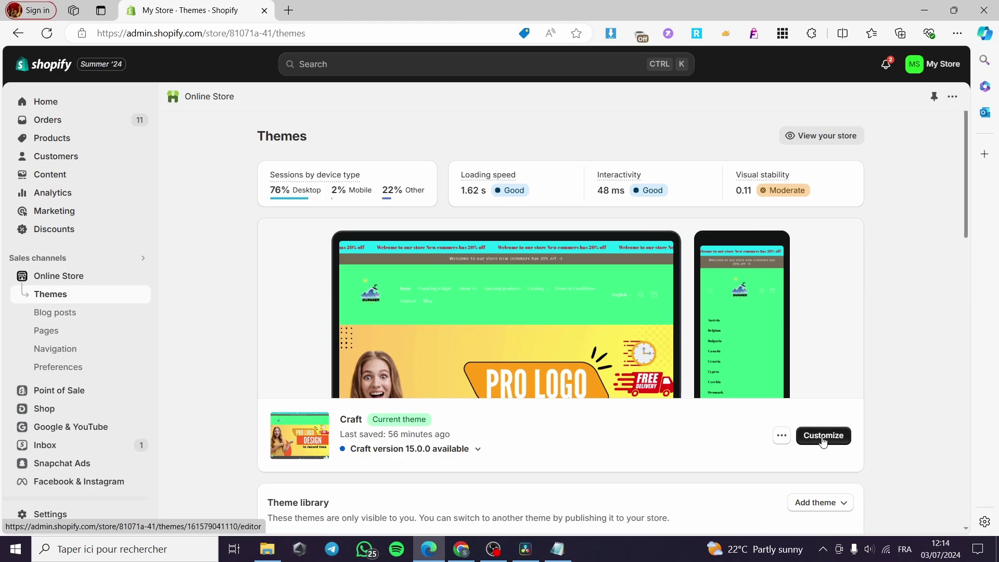
click(822, 436)
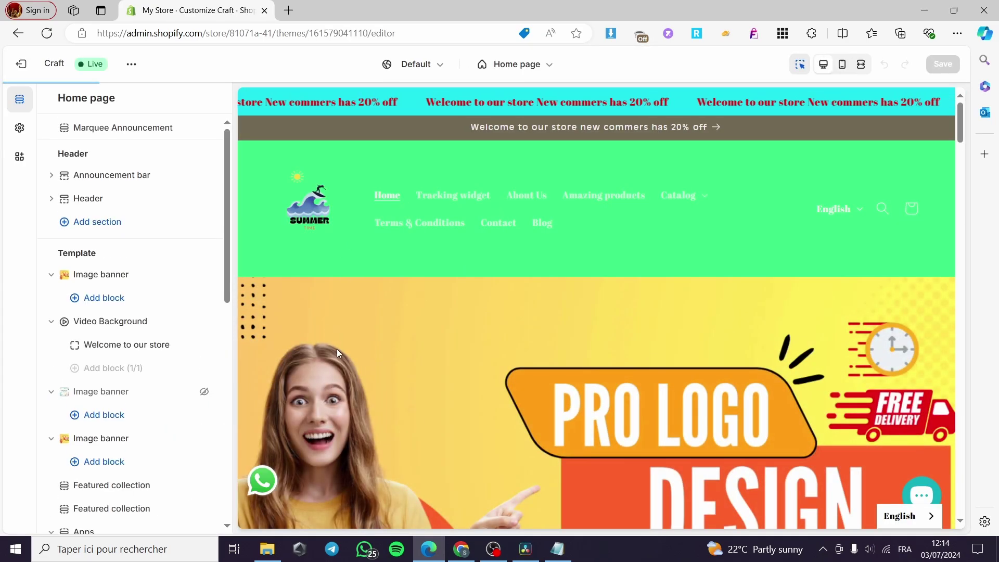
scroll(562, 375, down, 3)
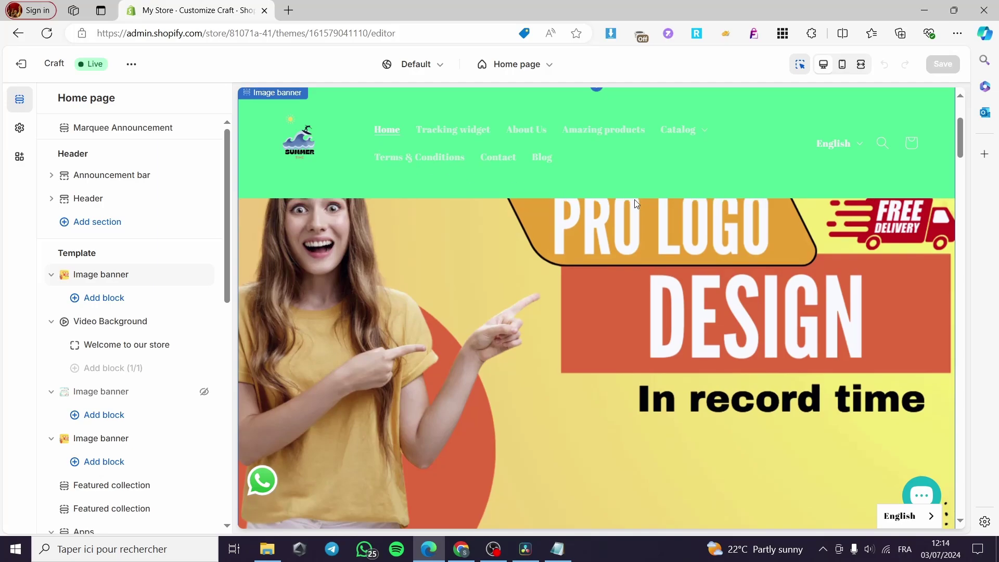
scroll(627, 215, up, 2)
scroll(580, 321, down, 5)
scroll(576, 320, up, 8)
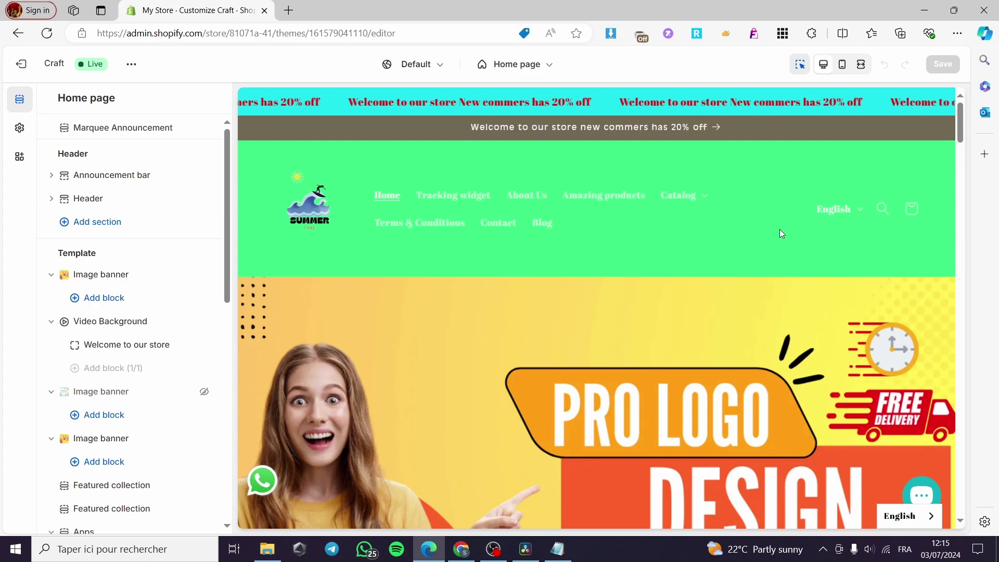
Switch the header's menu to All collections.
click(694, 238)
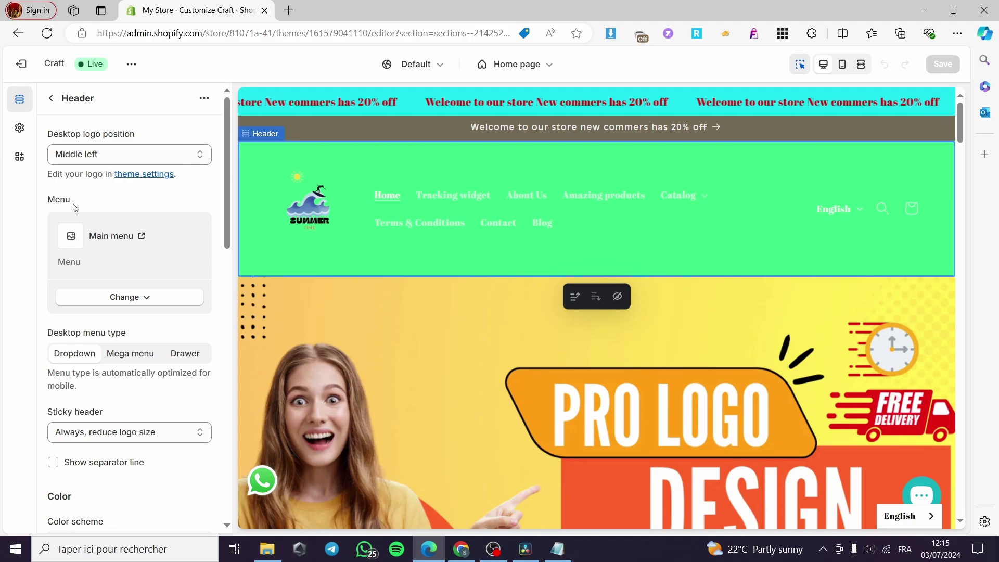
click(128, 299)
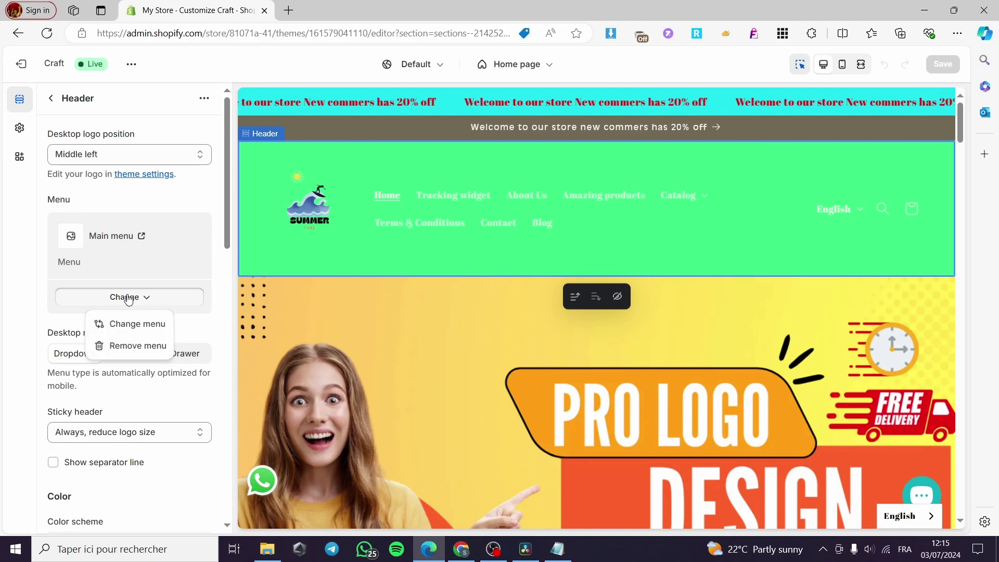
click(116, 326)
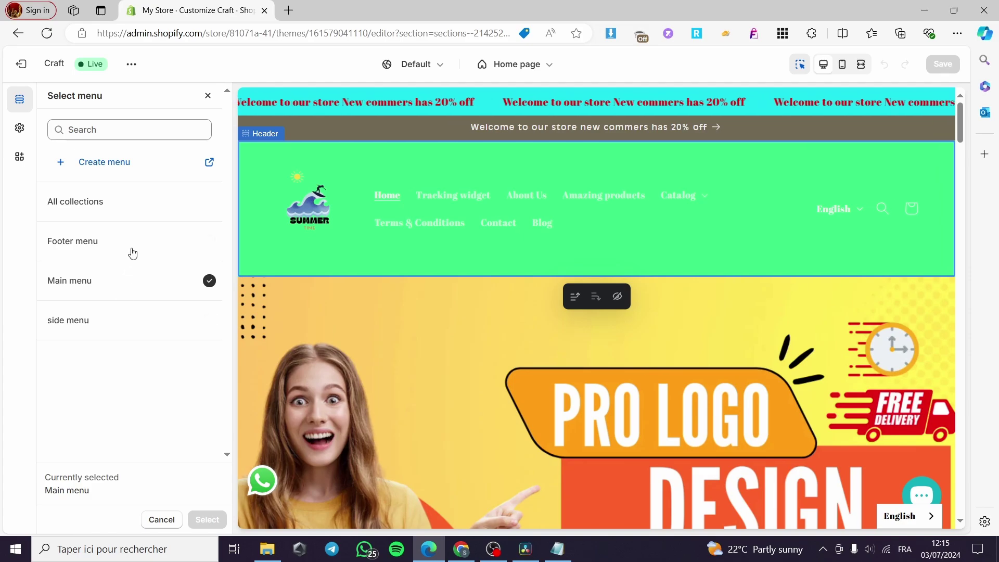
click(80, 208)
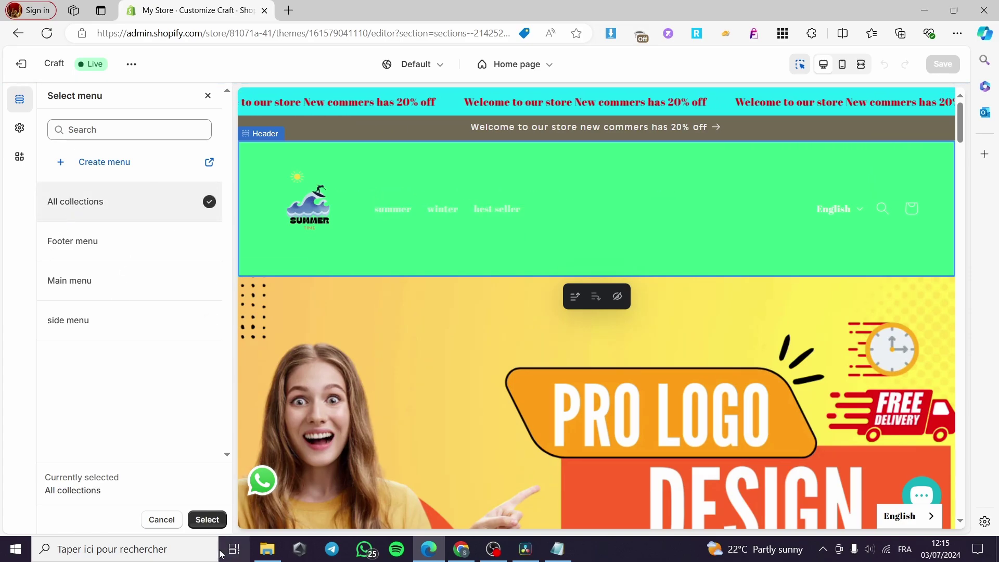
click(208, 520)
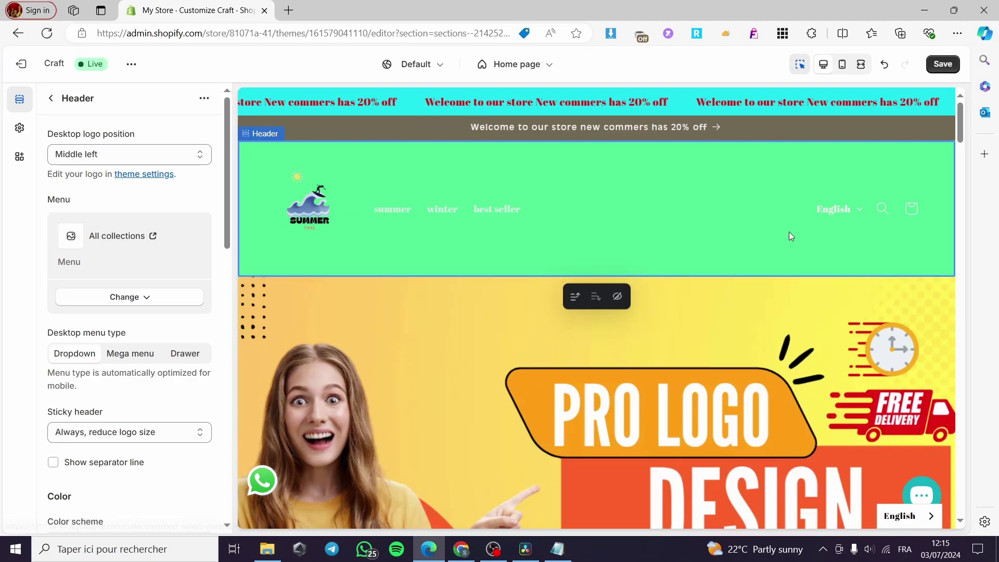
Preview the summer and winter collection pages via the header links.
click(405, 217)
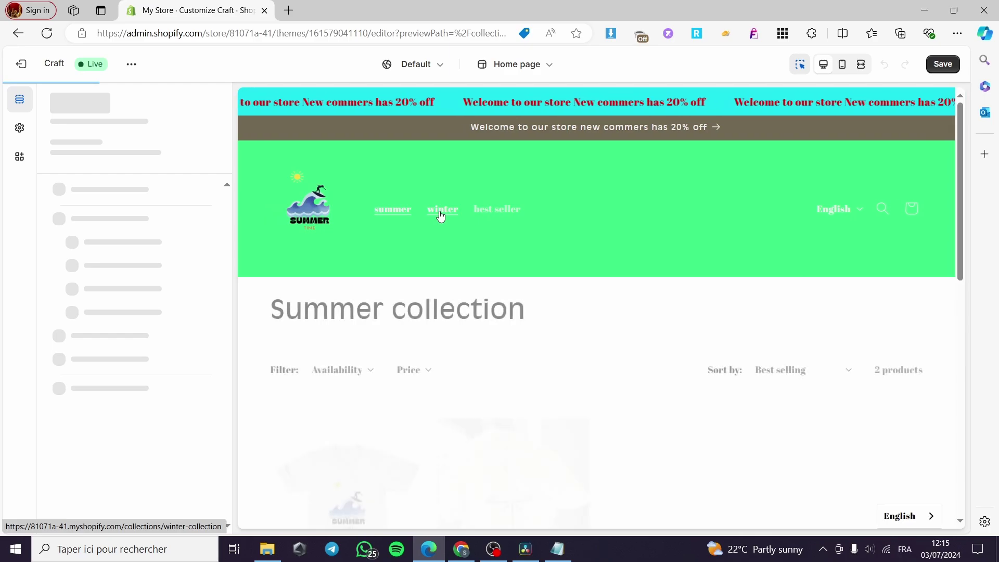
scroll(498, 257, down, 4)
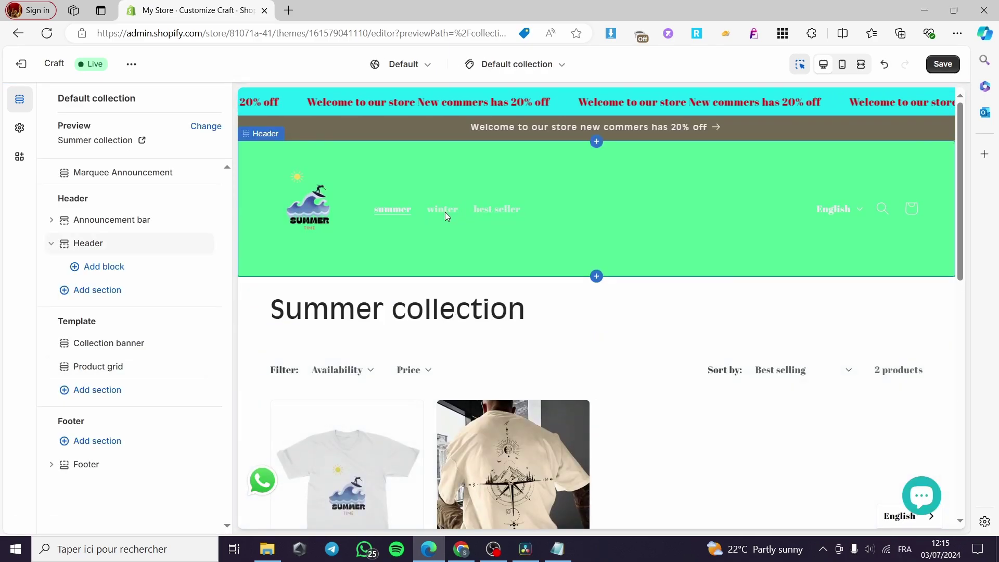
click(445, 210)
click(443, 209)
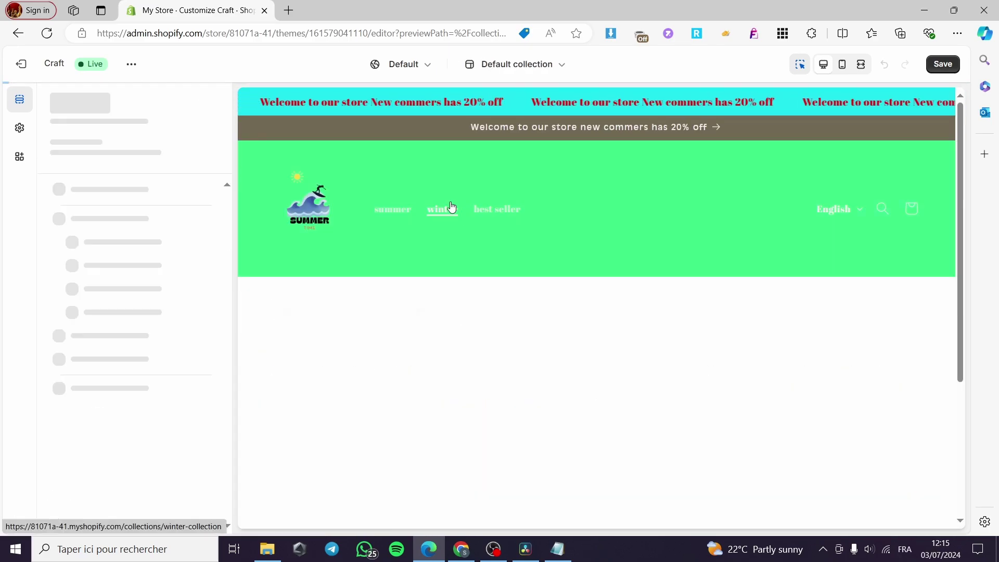
scroll(544, 371, down, 5)
scroll(543, 371, up, 5)
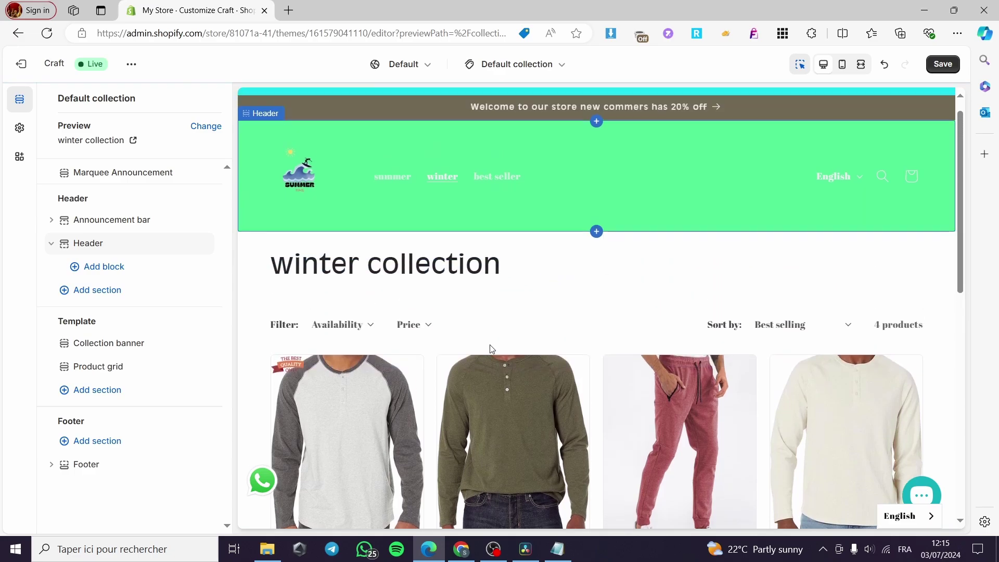
Preview the Best Sellers collection page, then exit the theme editor.
click(506, 214)
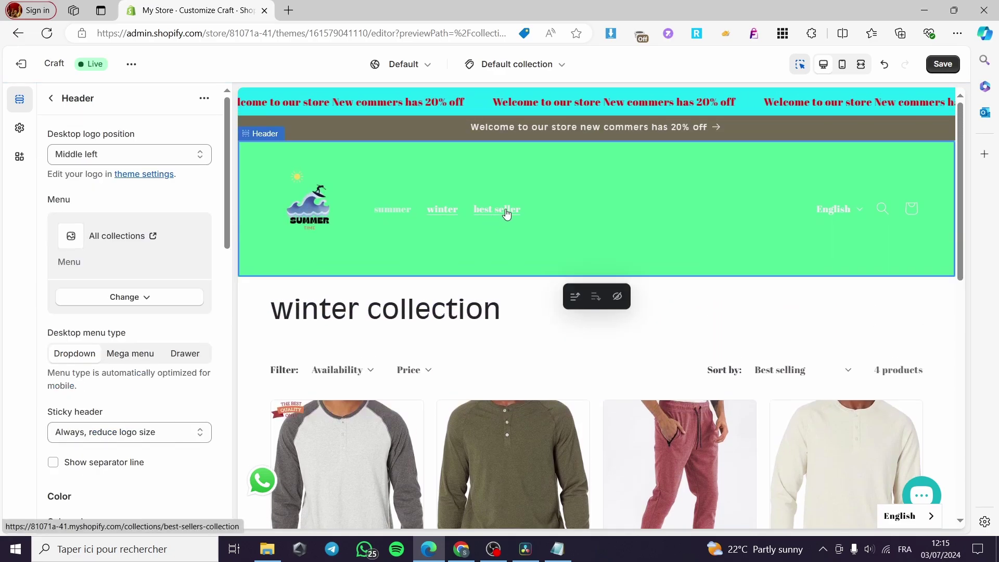
click(505, 209)
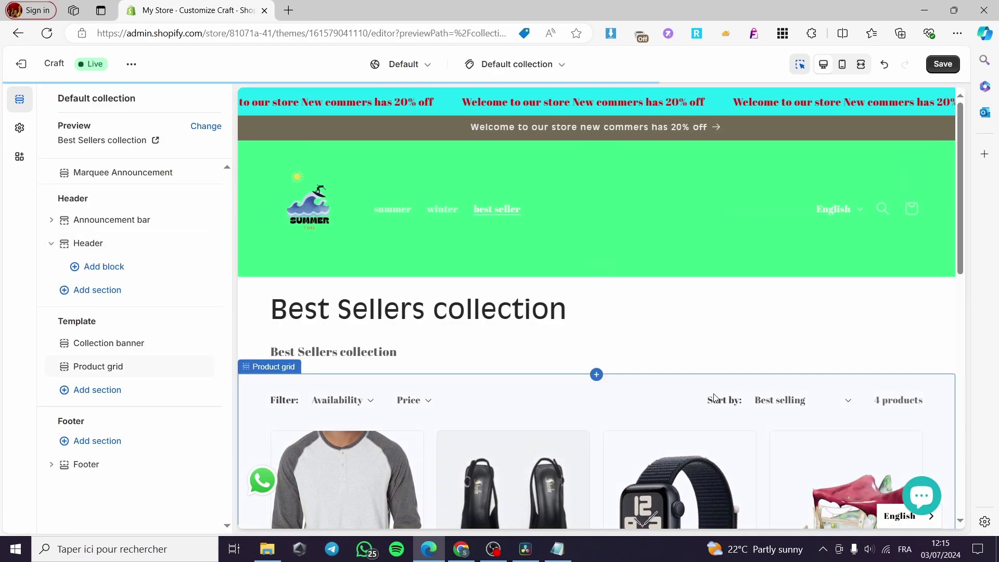
scroll(706, 384, down, 3)
scroll(697, 384, up, 5)
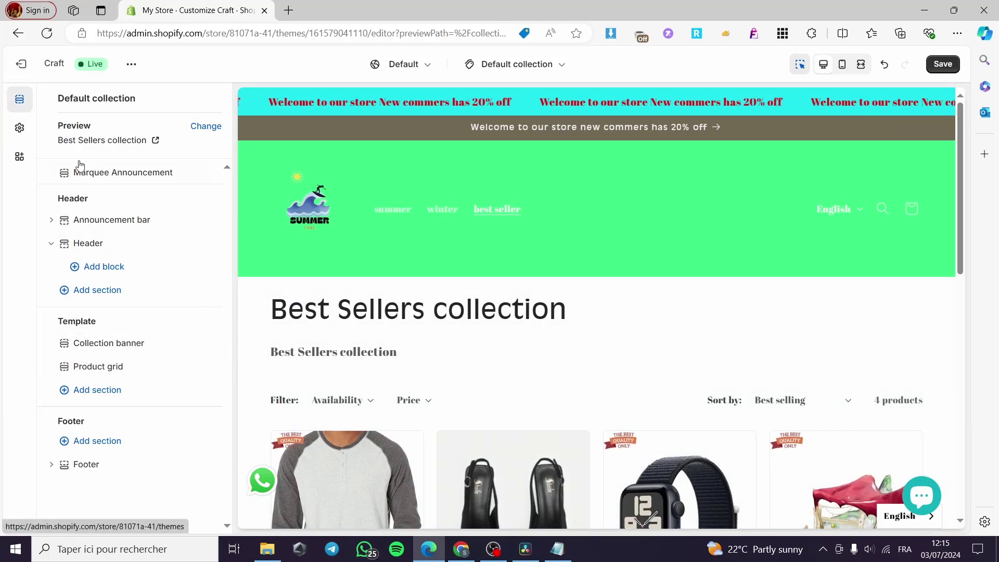
click(24, 65)
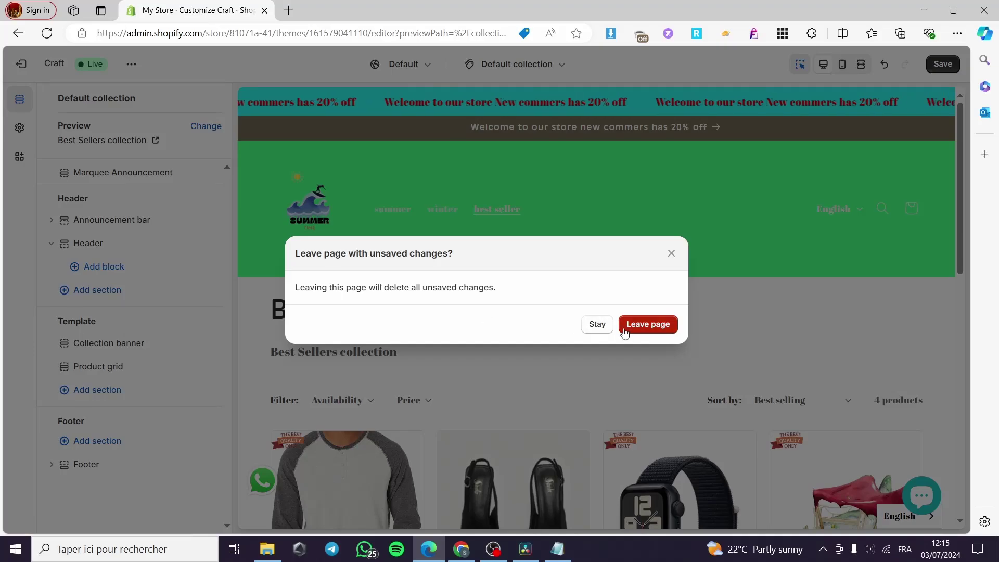
Leave the editor without saving and return to the Navigation menus list.
click(647, 324)
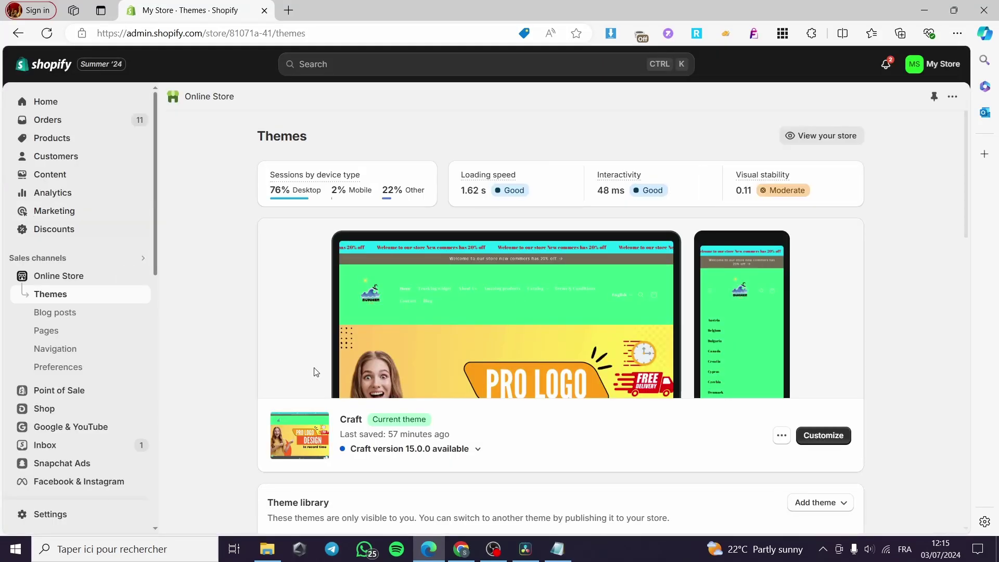
click(68, 356)
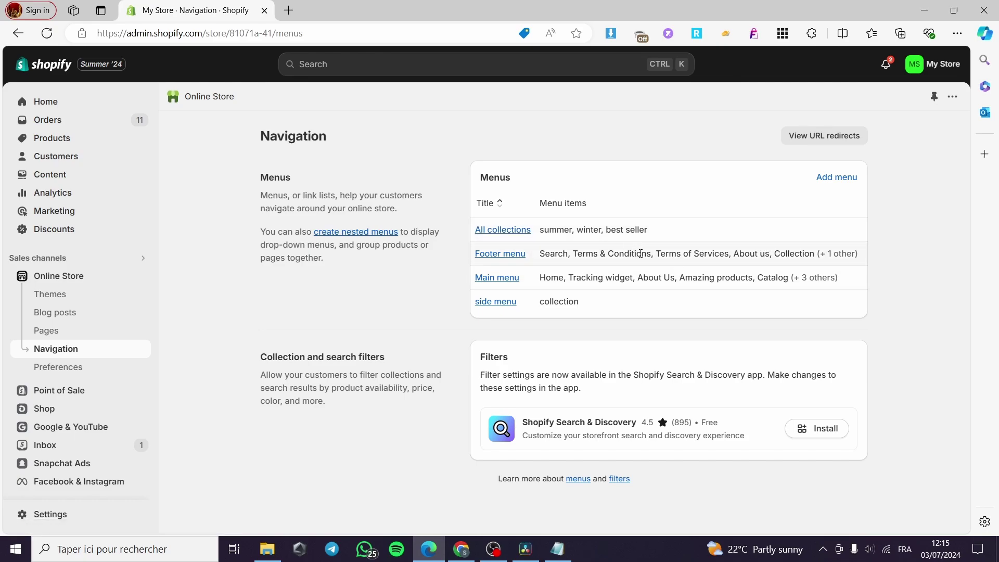
Open the Main menu and look through its existing items.
click(490, 280)
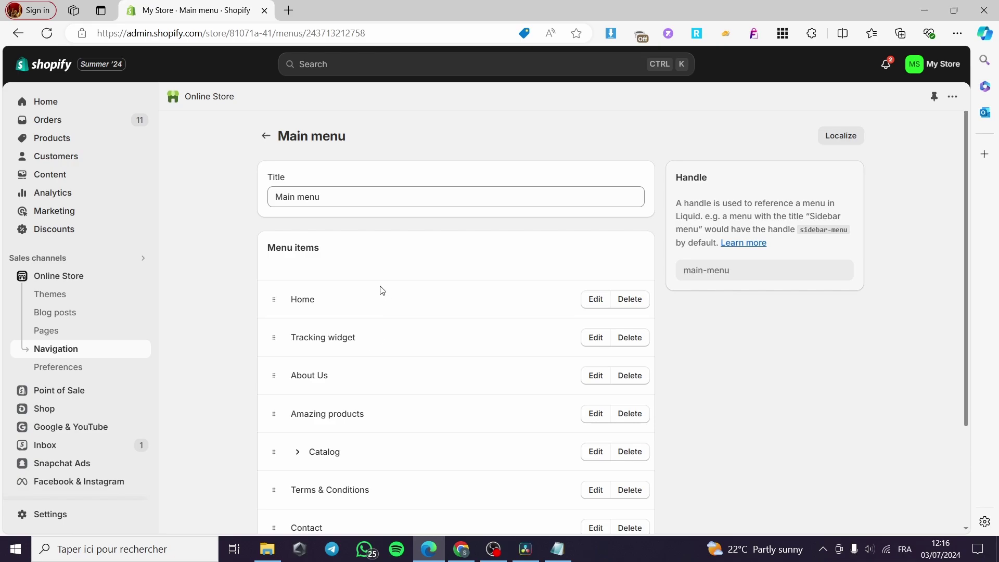
scroll(382, 290, down, 3)
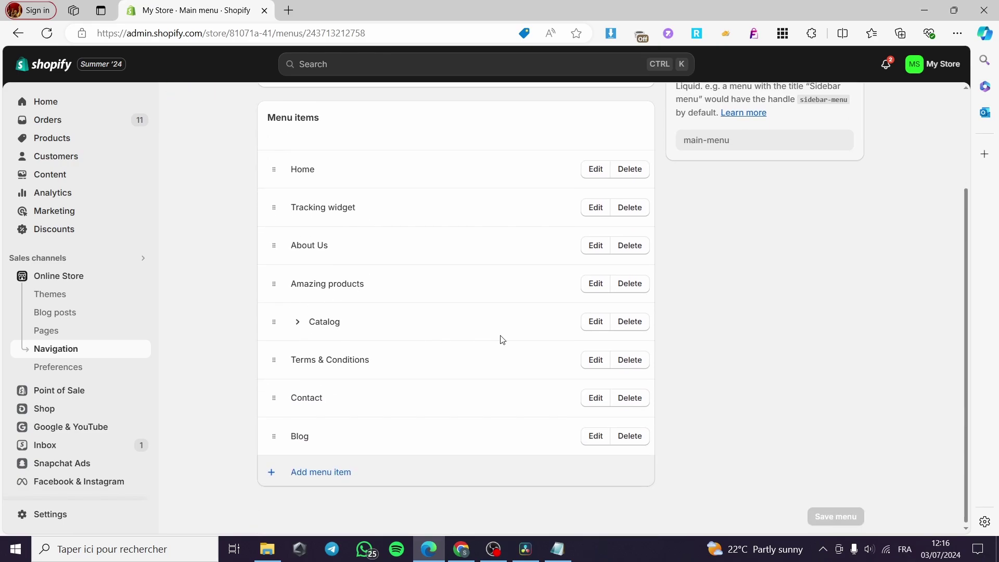
scroll(412, 285, up, 3)
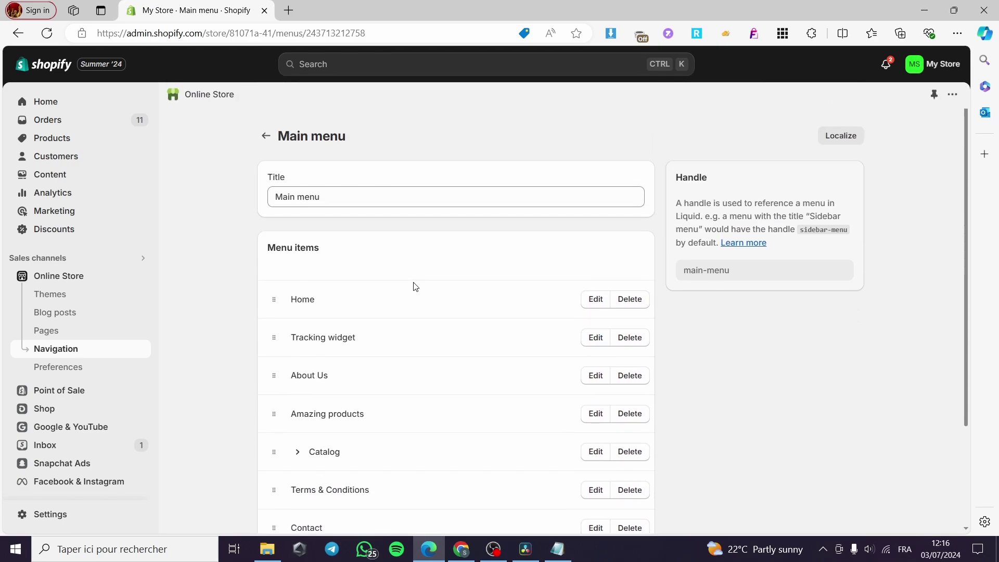
scroll(359, 292, down, 2)
scroll(350, 314, up, 1)
scroll(424, 314, down, 1)
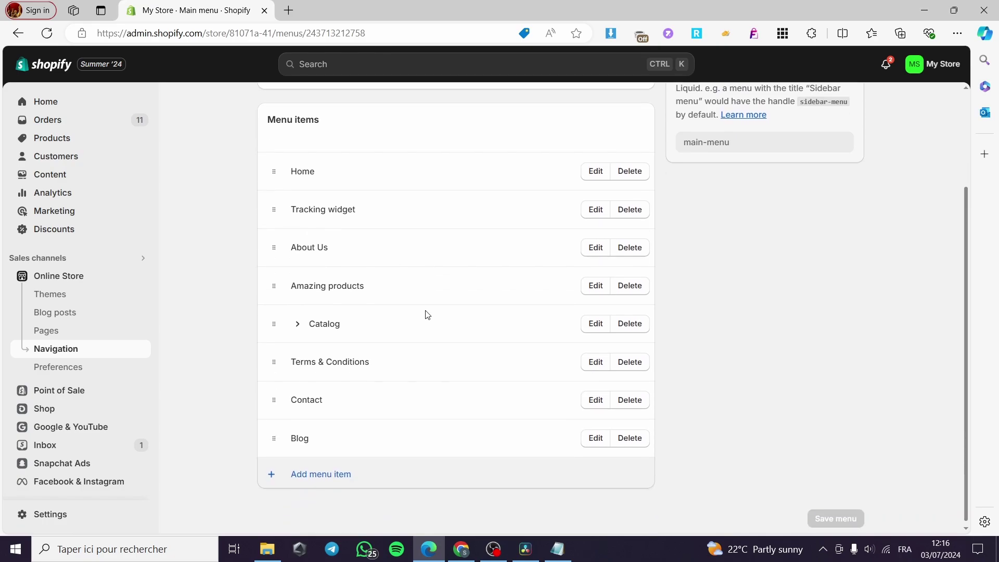
scroll(319, 459, up, 3)
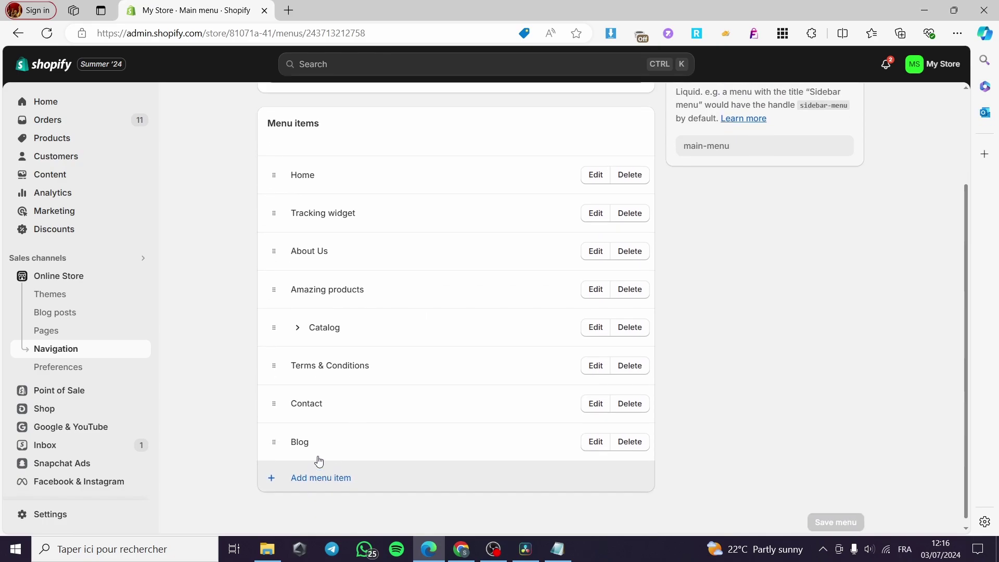
scroll(346, 456, down, 3)
Add a 'Collection' item linked to Best Sellers collection.
click(318, 471)
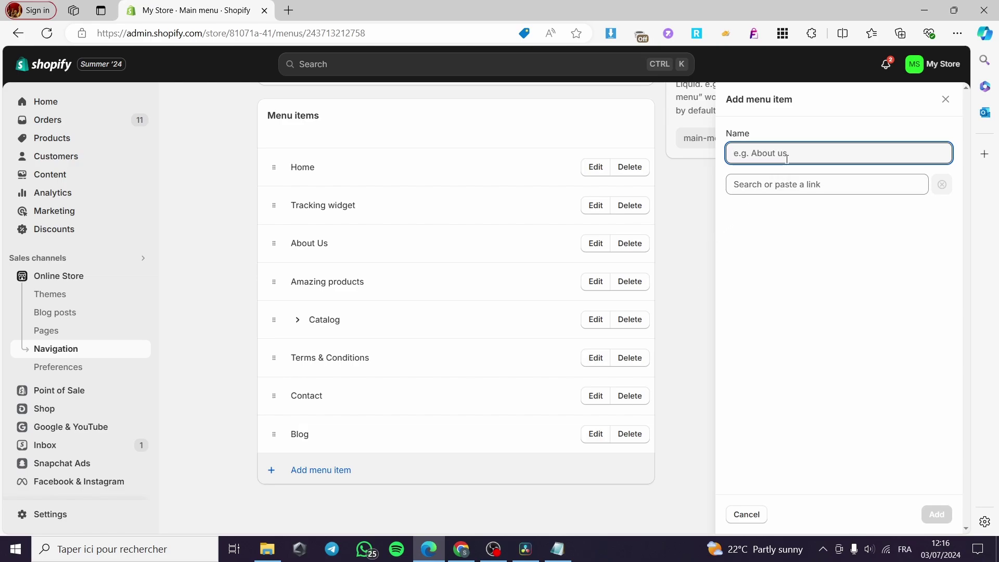
text(Collection)
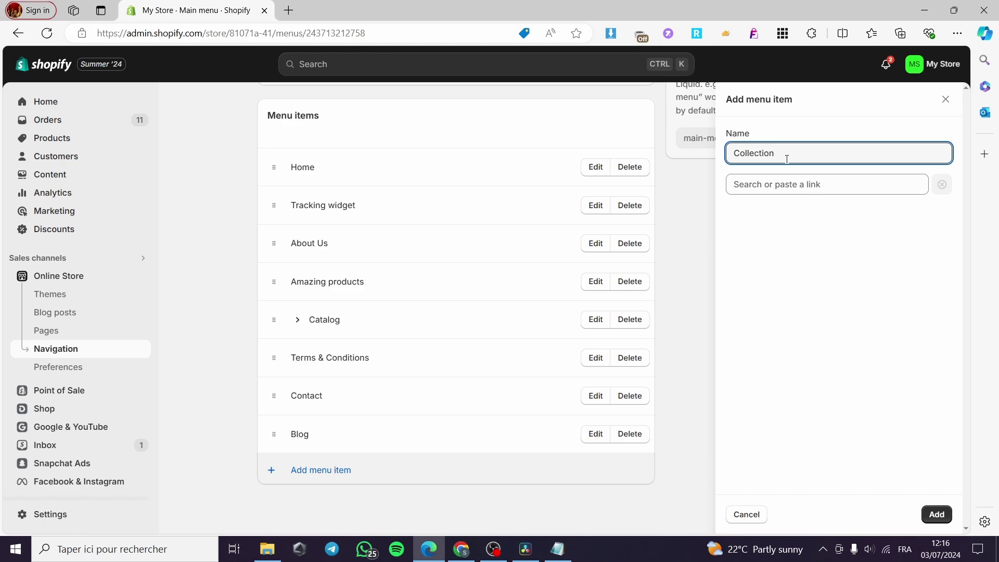
click(812, 186)
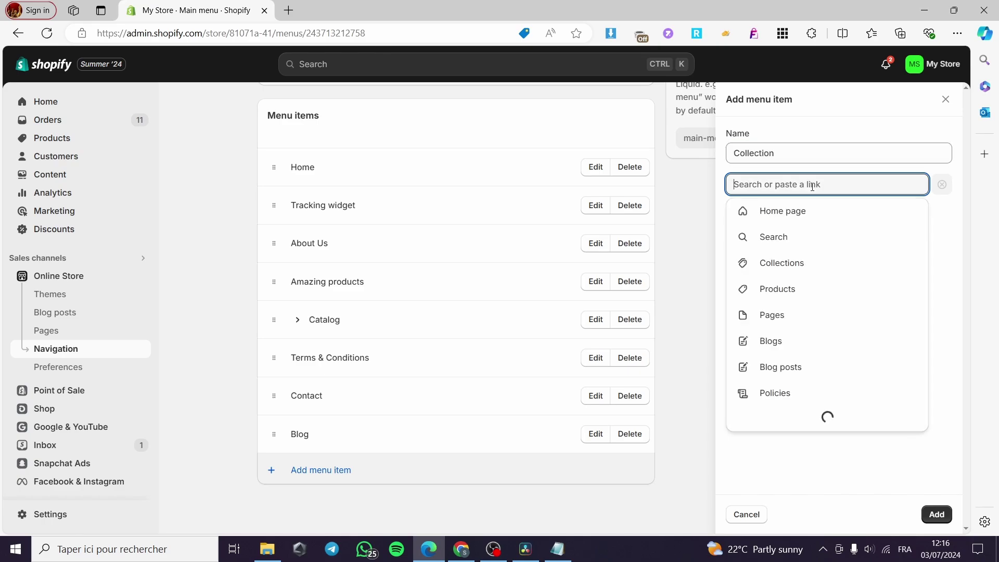
click(794, 265)
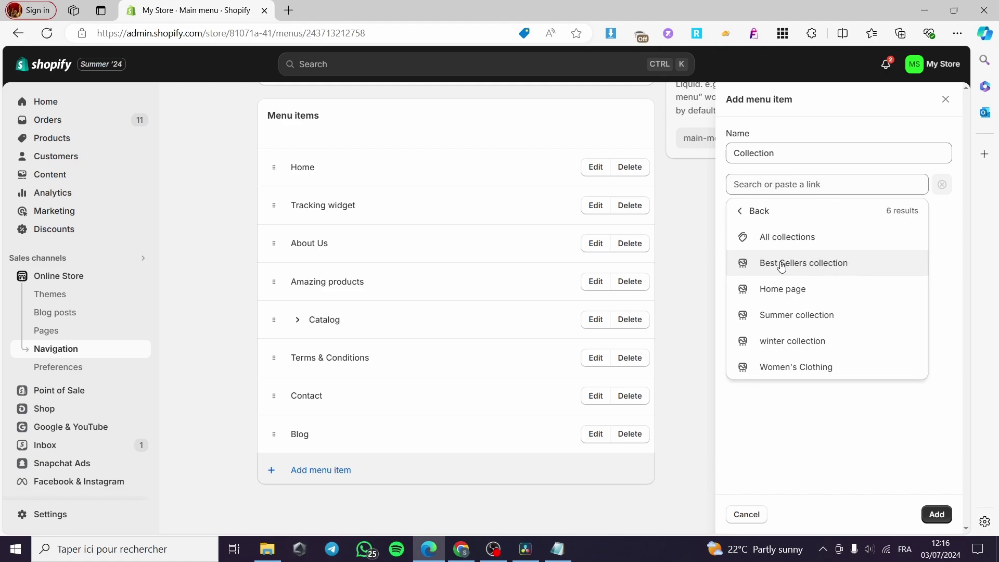
click(777, 270)
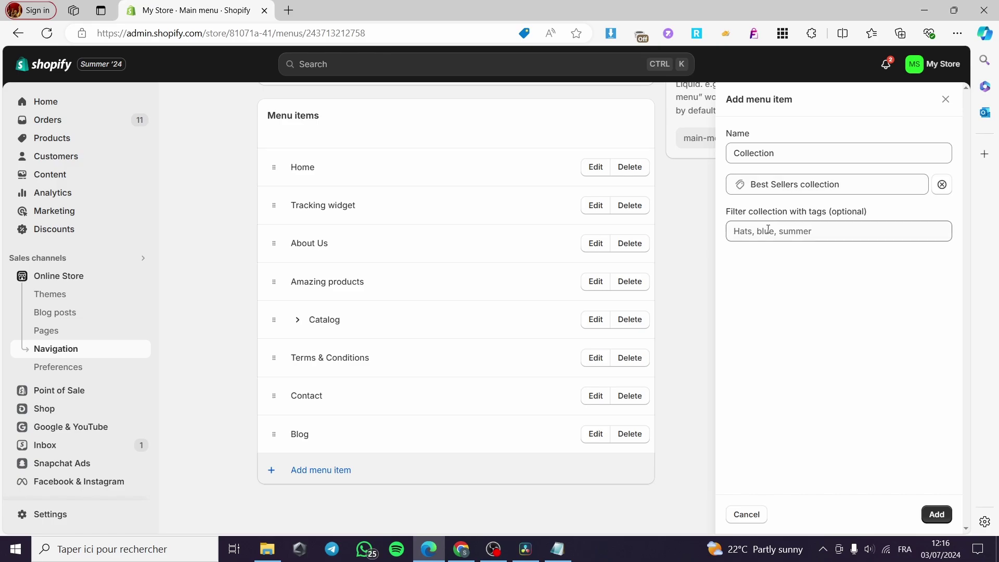
click(937, 515)
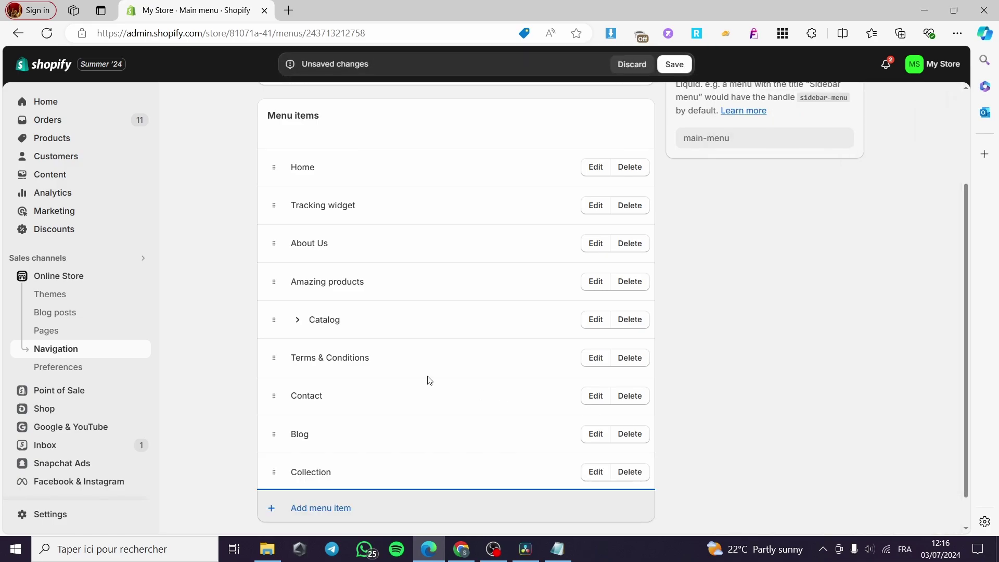
Move Collection just below Home and add a 'winter' item linked to winter collection.
drag(264, 470, 274, 221)
click(328, 511)
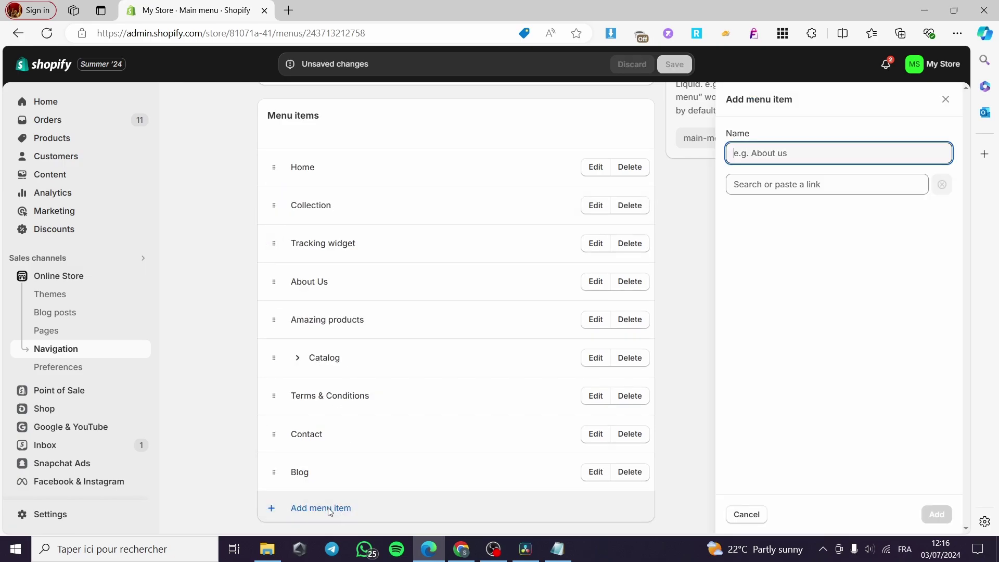
text(winter)
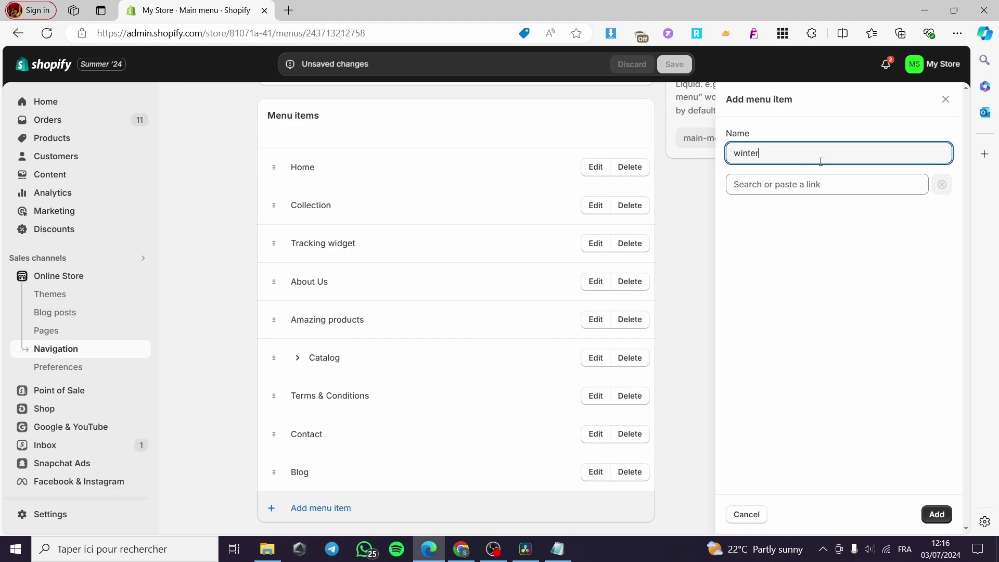
click(828, 185)
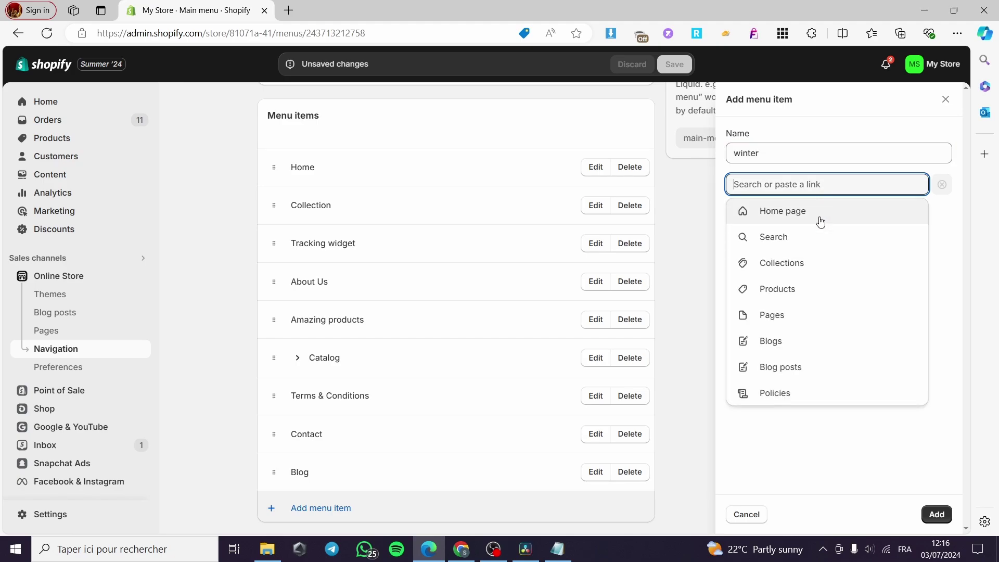
click(810, 265)
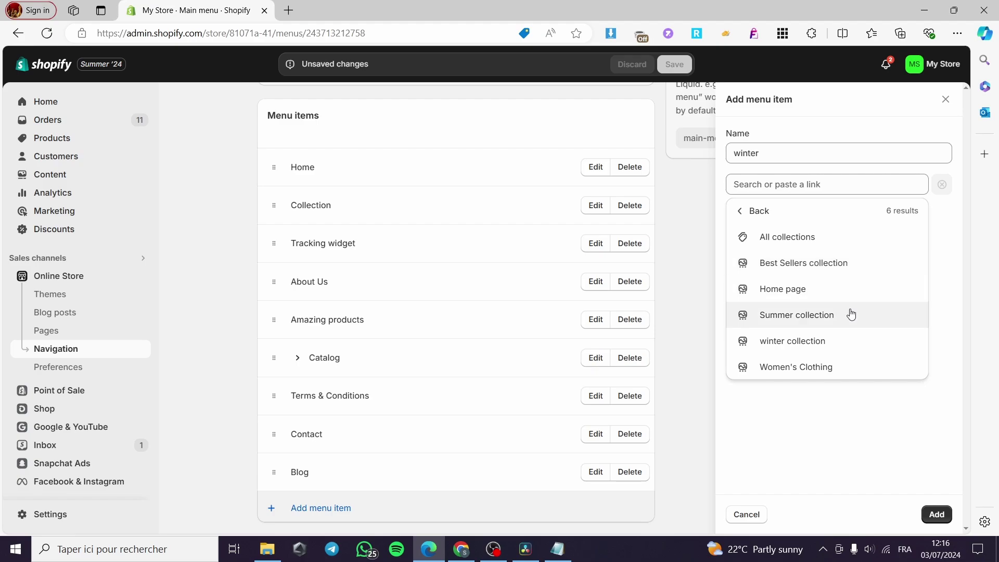
click(857, 349)
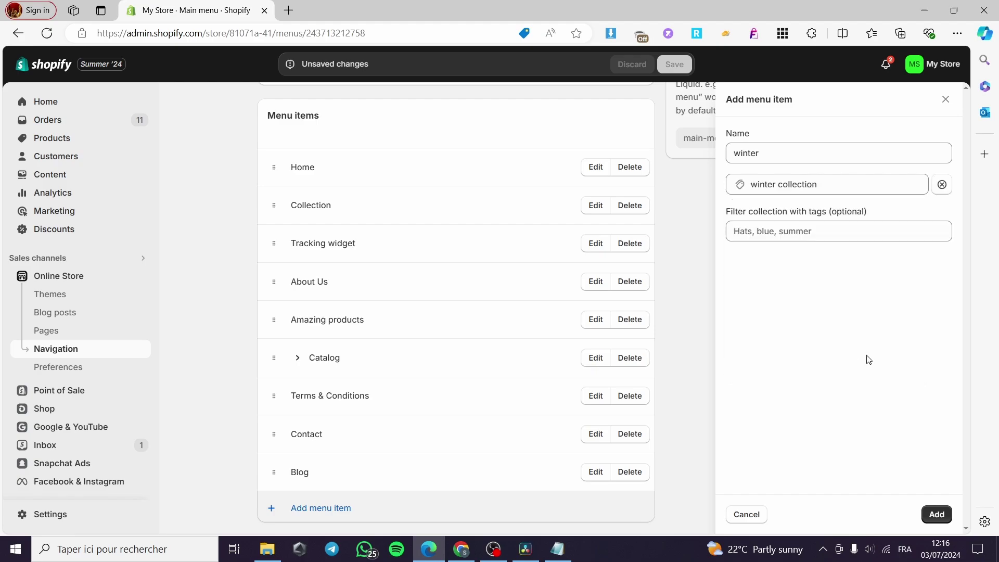
click(936, 514)
drag(274, 479, 280, 487)
Add a 'summer' item linked to Summer collection.
click(311, 517)
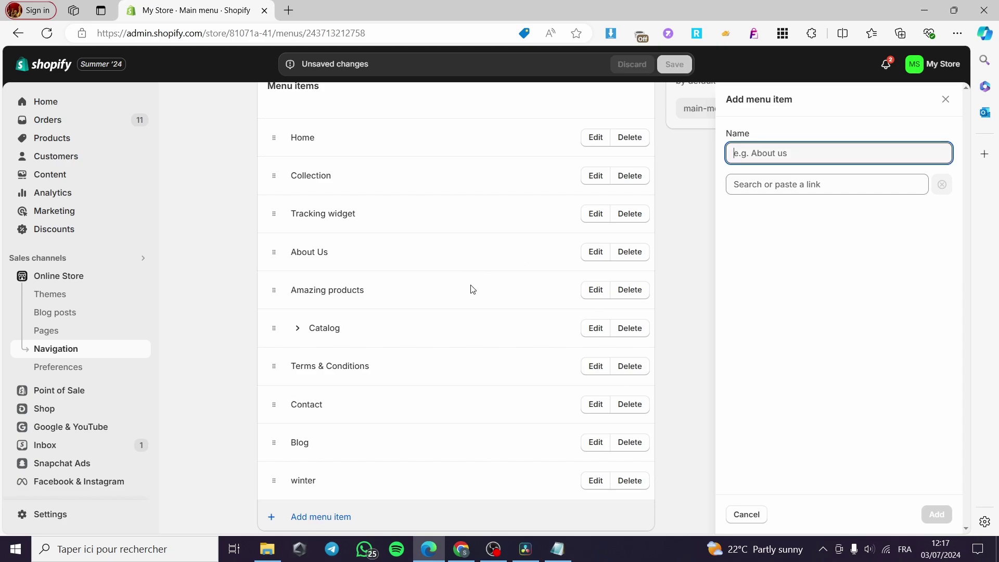
text(summer)
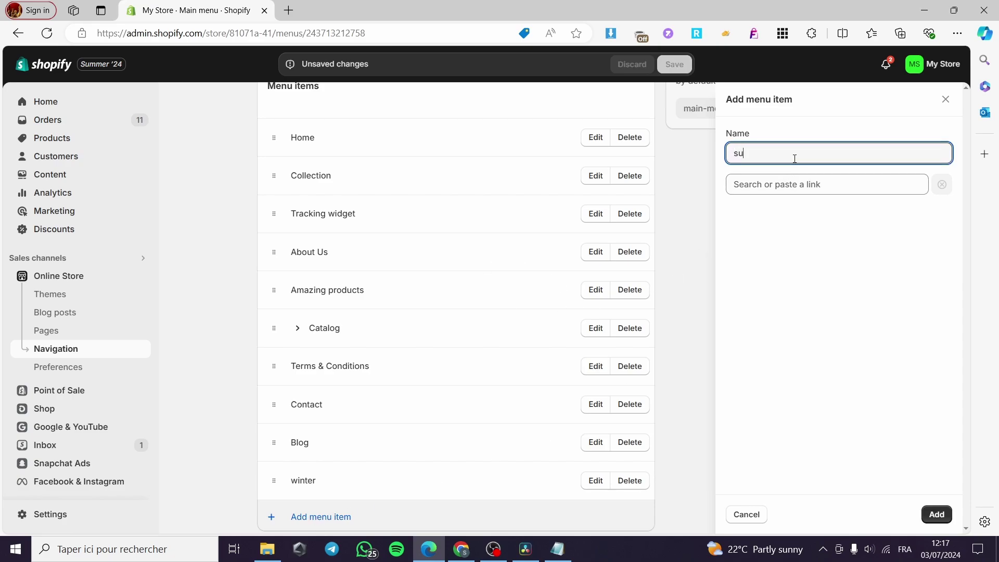
click(811, 184)
click(838, 262)
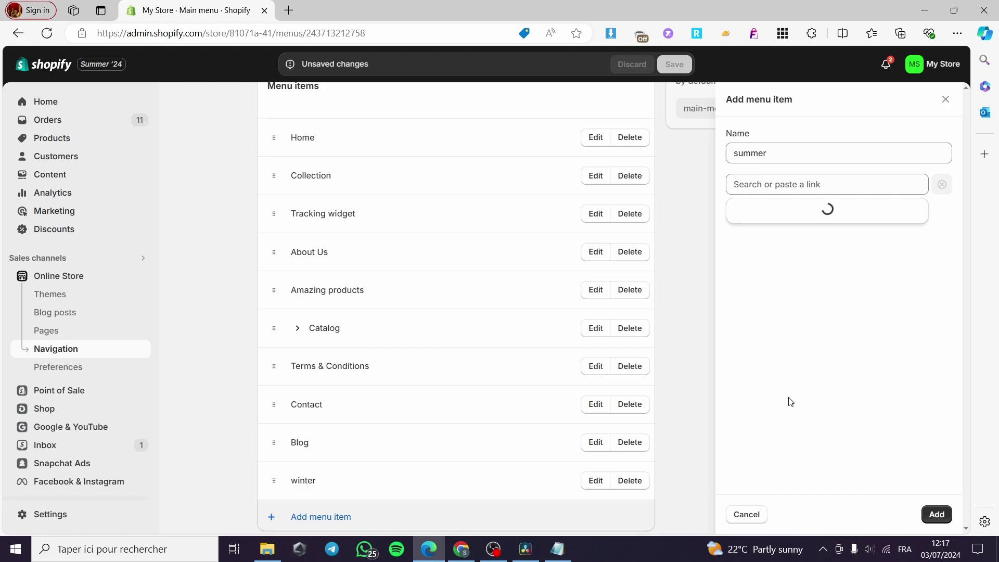
click(826, 317)
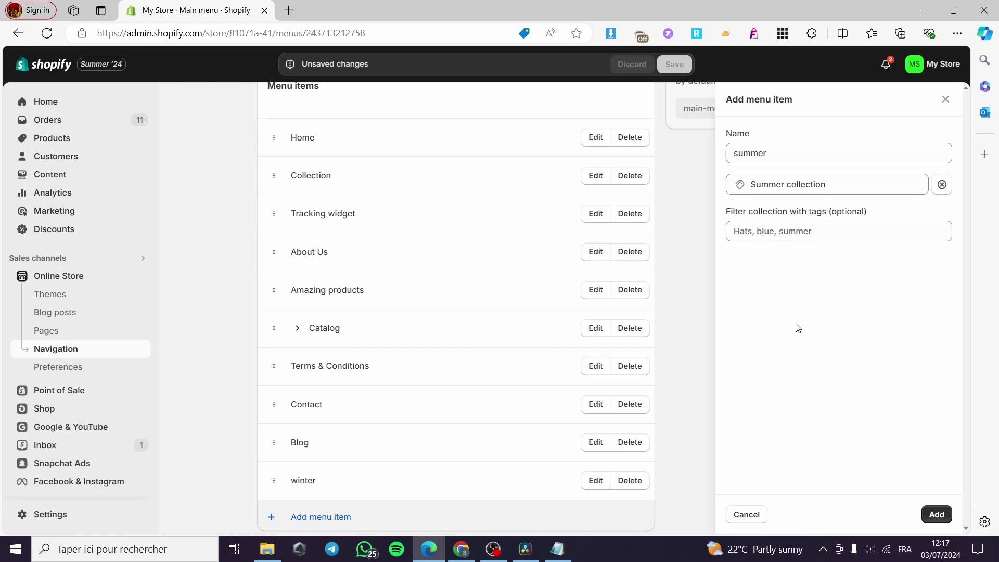
click(937, 514)
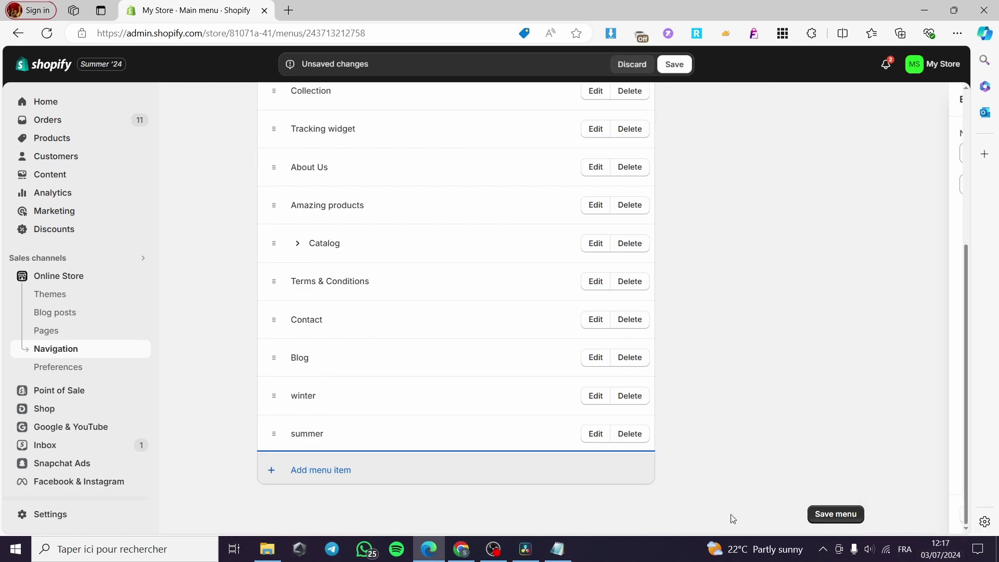
Add a 'best seller' item linked to Best Sellers collection.
click(320, 471)
text(best seller)
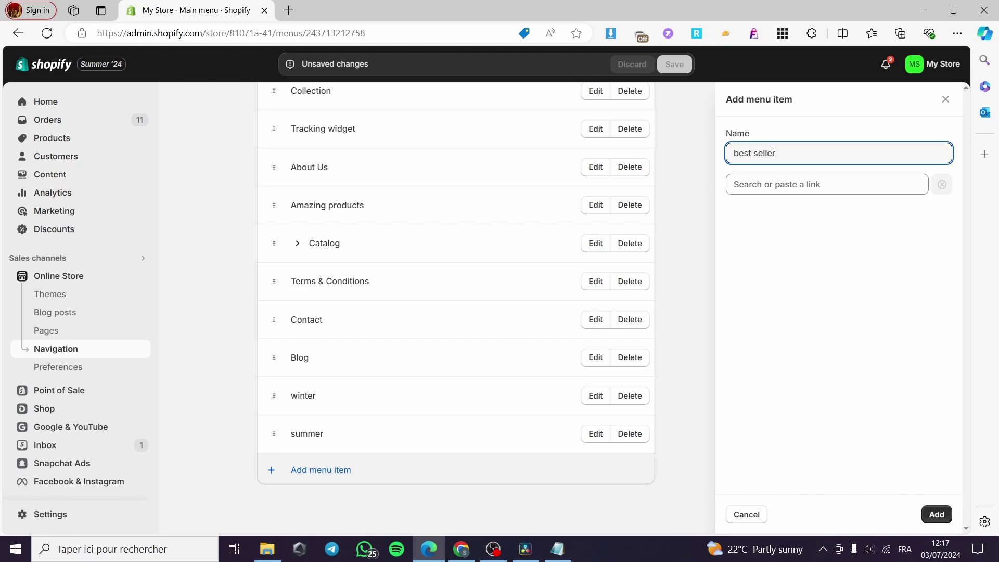
click(823, 185)
click(796, 263)
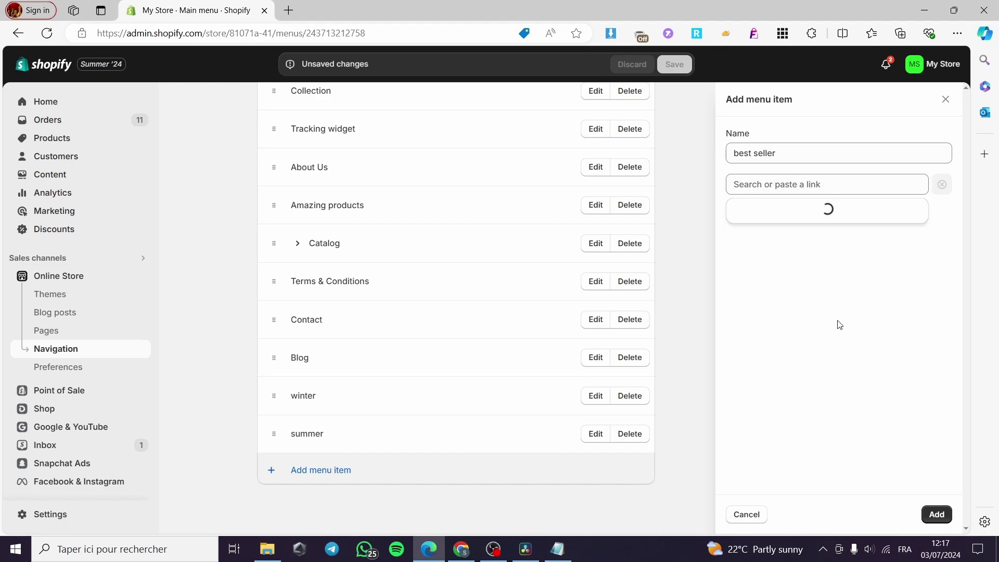
click(827, 267)
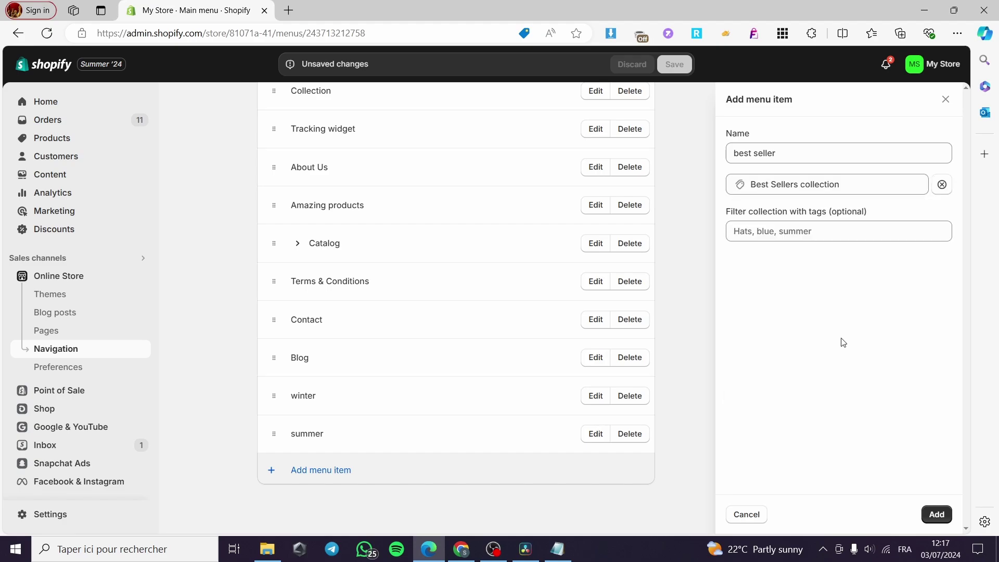
click(935, 514)
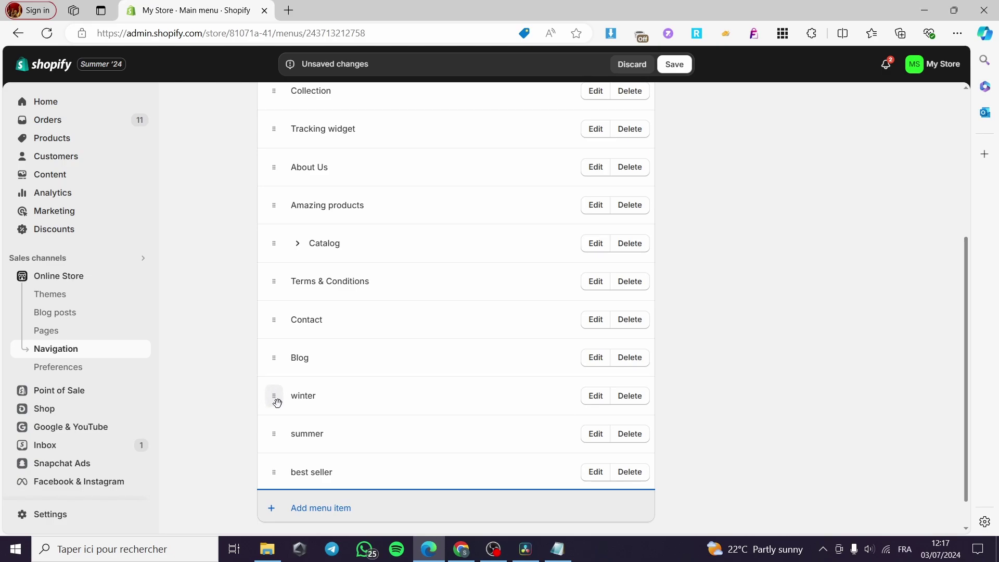
Drag winter, best seller and summer under the Collection item and save the Main menu.
drag(276, 396, 285, 261)
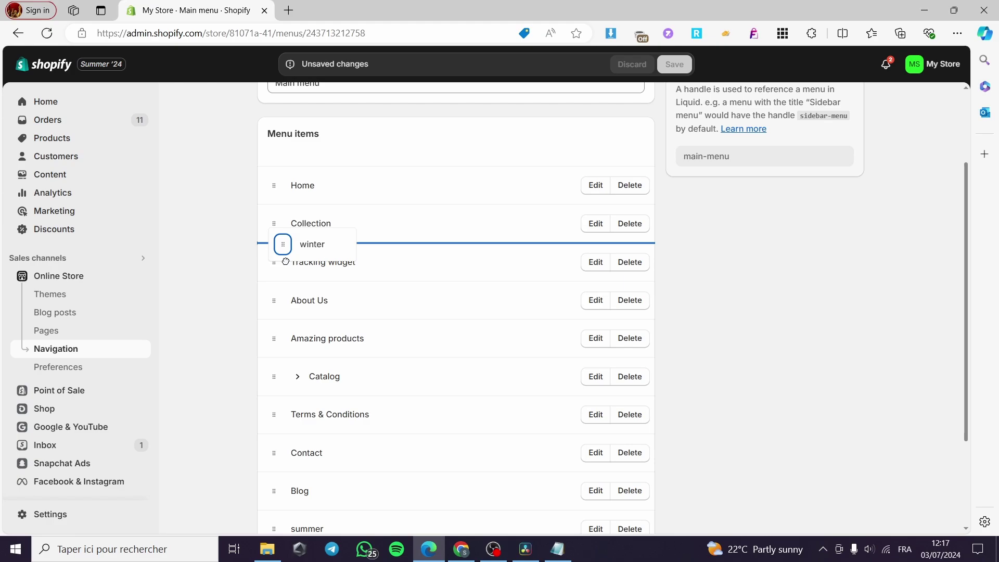
drag(285, 262, 319, 266)
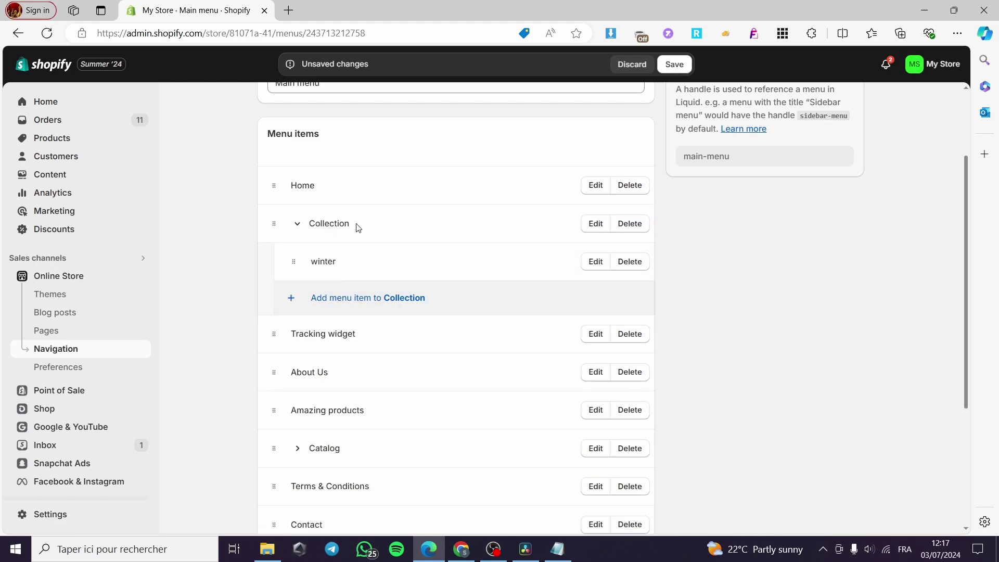
scroll(337, 234, down, 1)
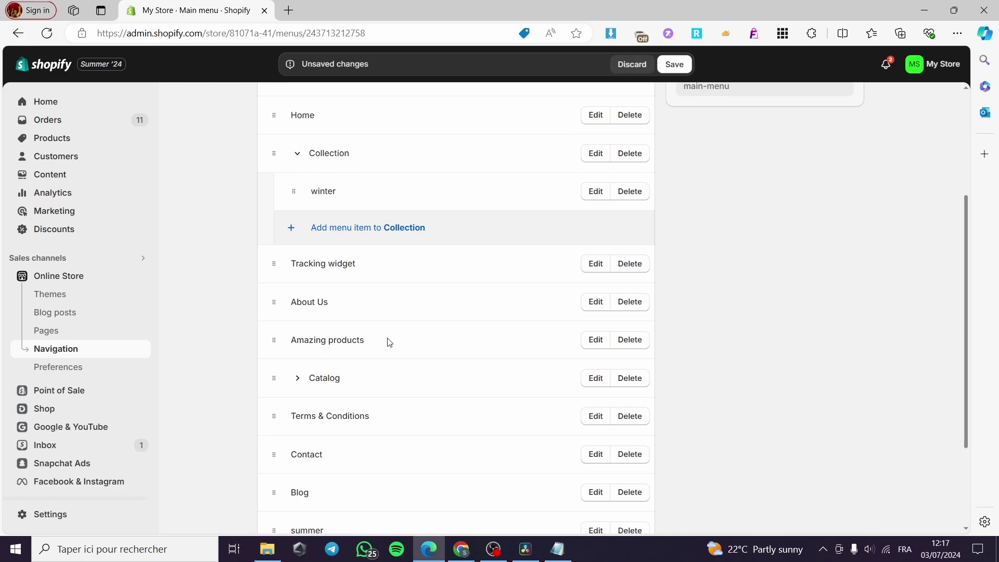
scroll(386, 342, down, 2)
drag(276, 449, 360, 292)
scroll(332, 388, up, 3)
scroll(361, 303, down, 3)
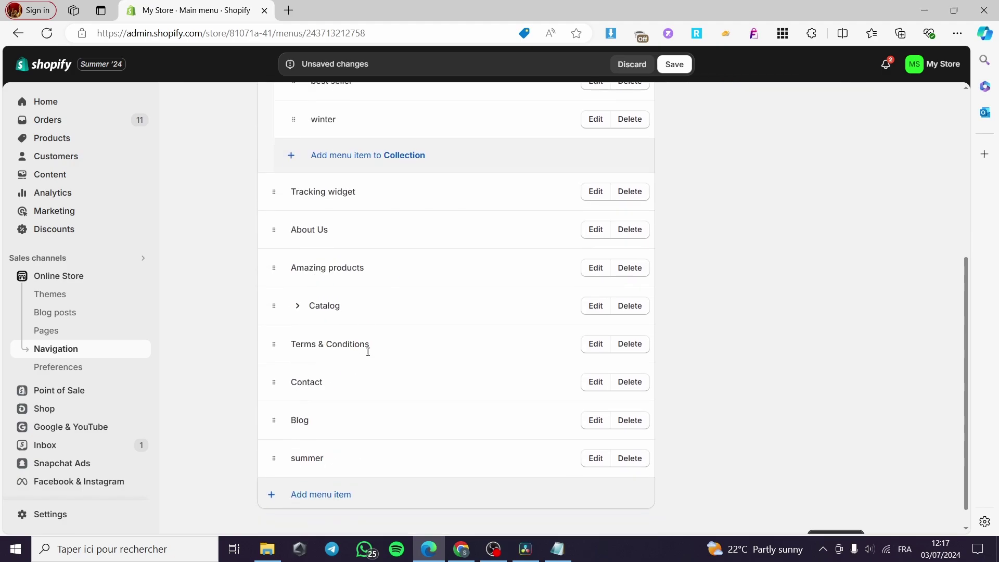
drag(272, 432, 311, 271)
scroll(281, 291, up, 3)
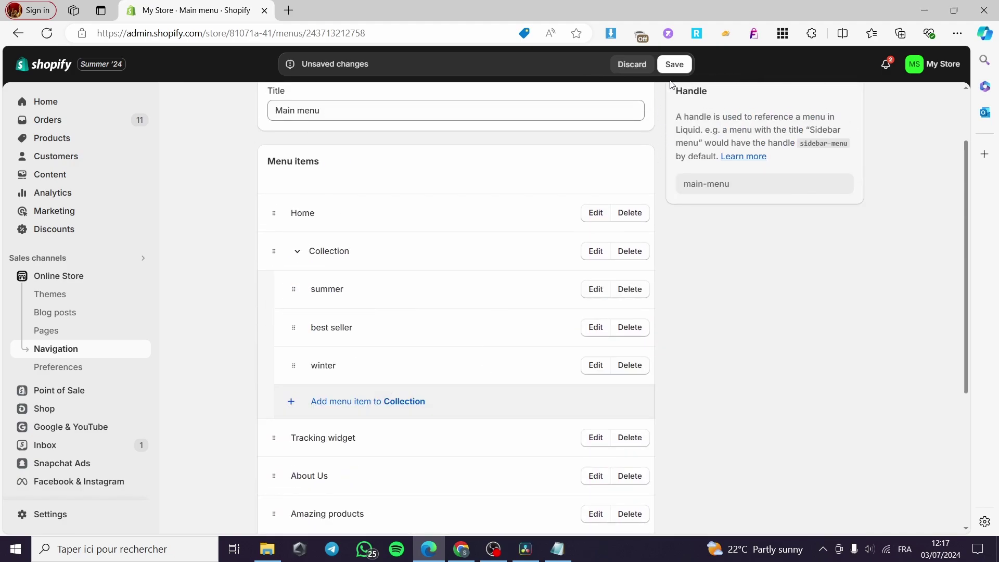
click(674, 64)
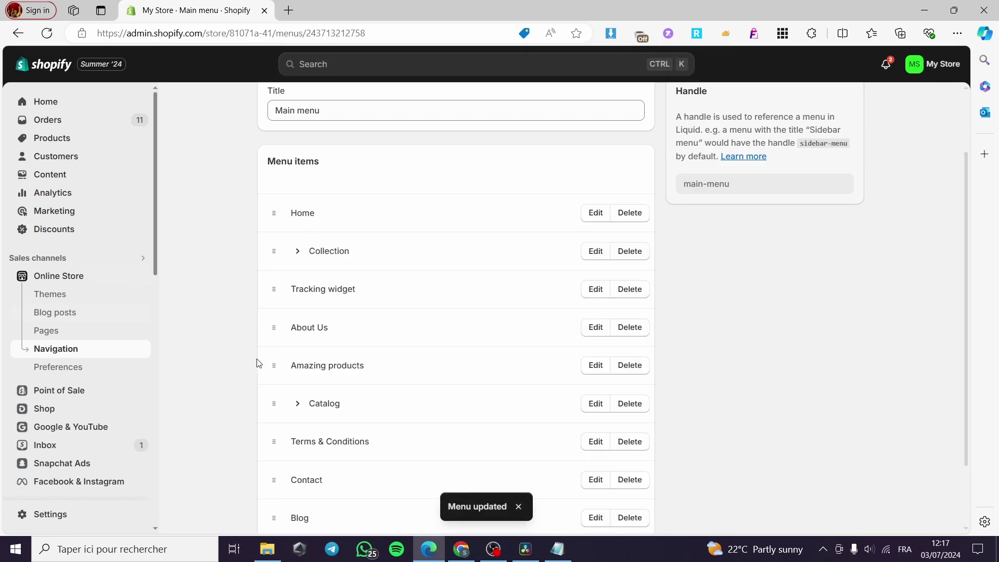
Open the live Craft theme in the editor and check the header's Collection dropdown items.
click(135, 297)
click(828, 437)
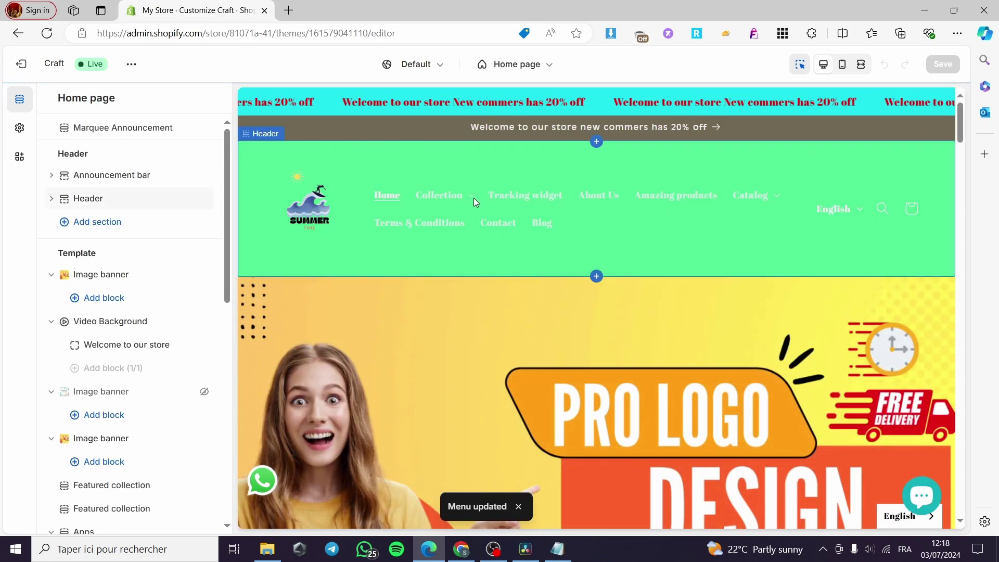
click(458, 200)
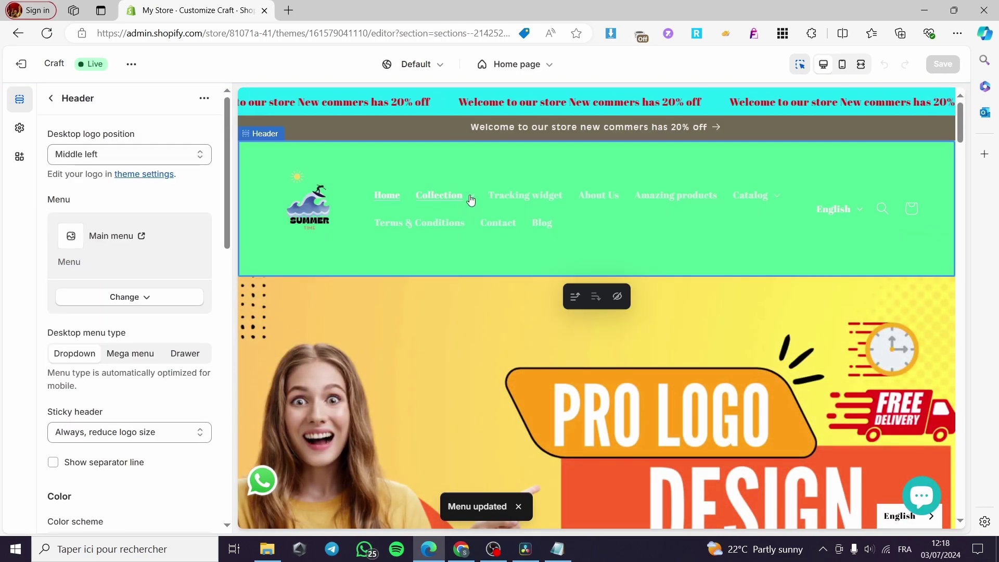
click(471, 201)
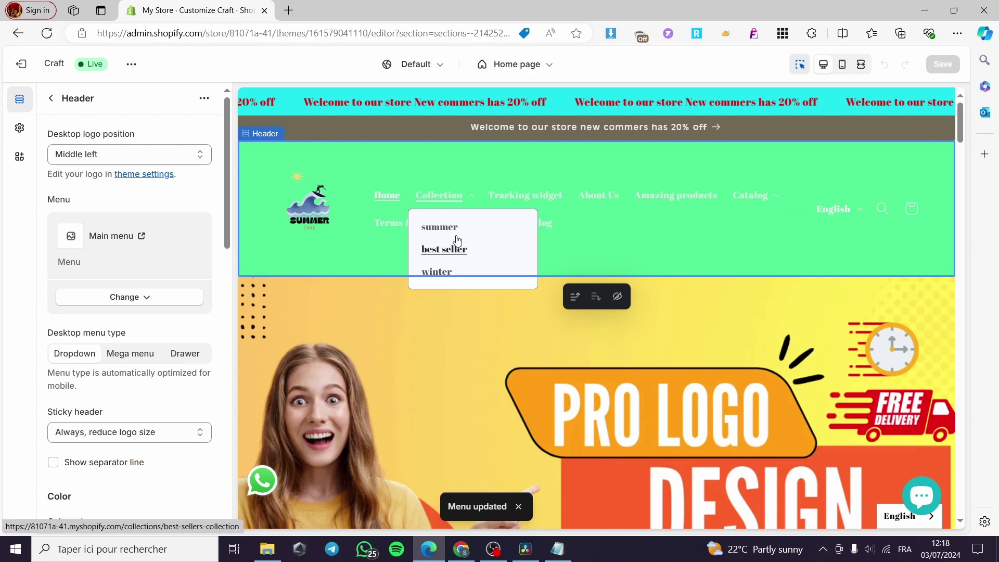
click(442, 197)
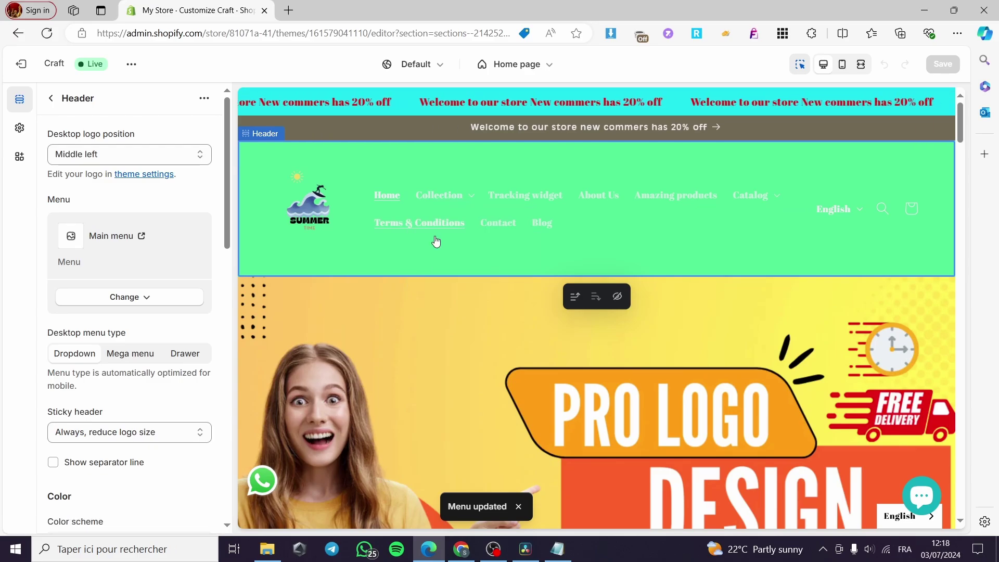
scroll(463, 306, down, 5)
scroll(463, 314, up, 5)
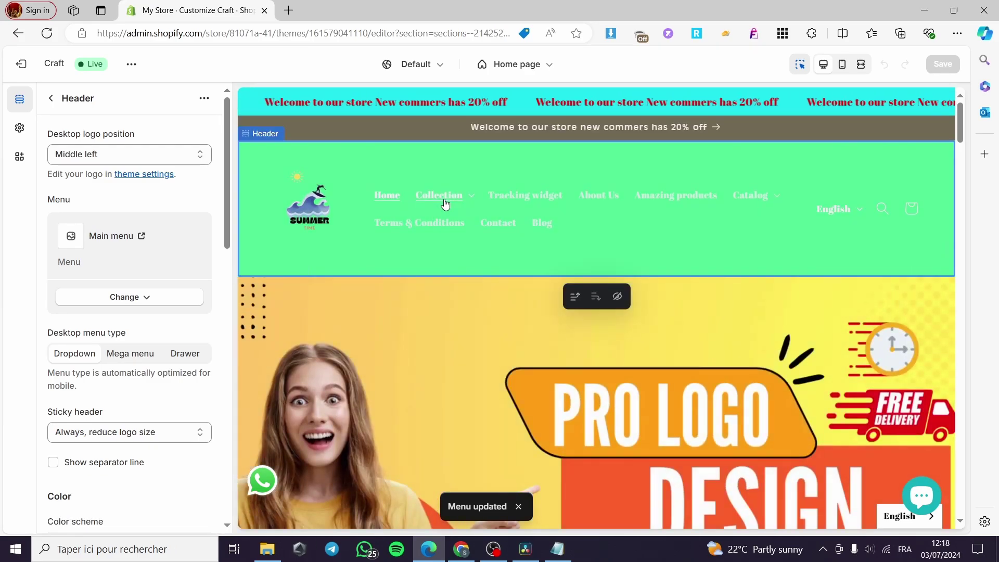
click(445, 203)
click(446, 230)
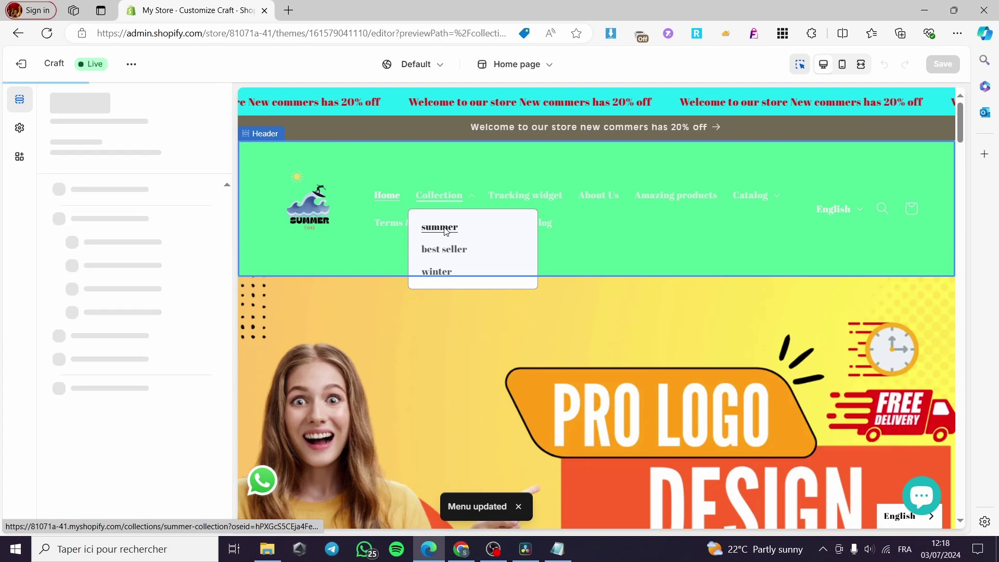
scroll(270, 251, down, 3)
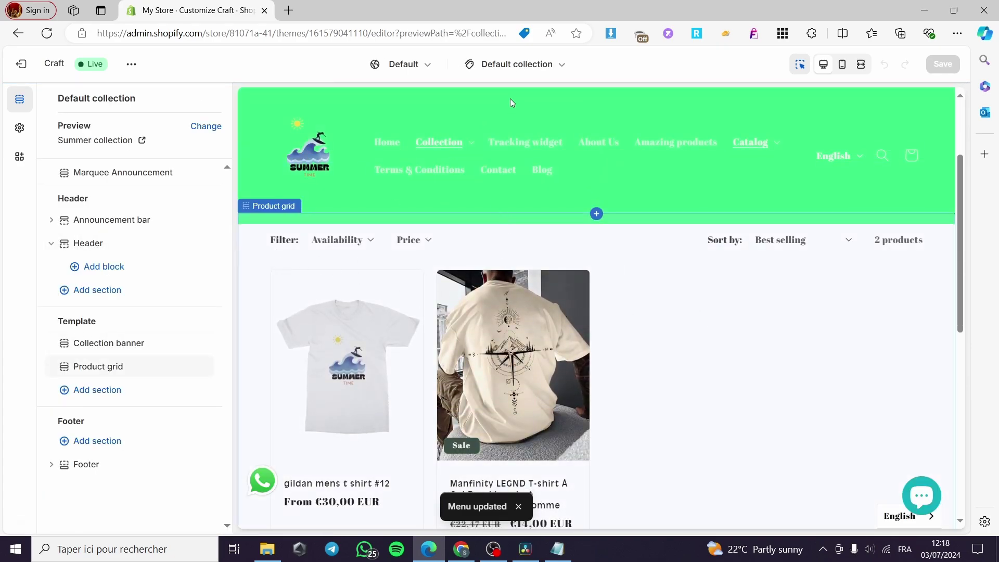
scroll(679, 359, up, 3)
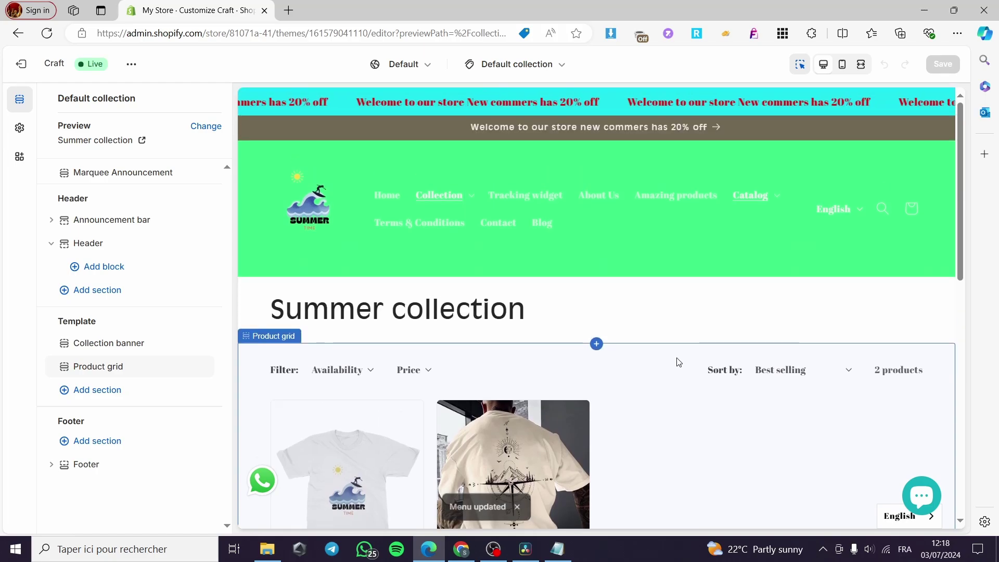
scroll(686, 358, down, 5)
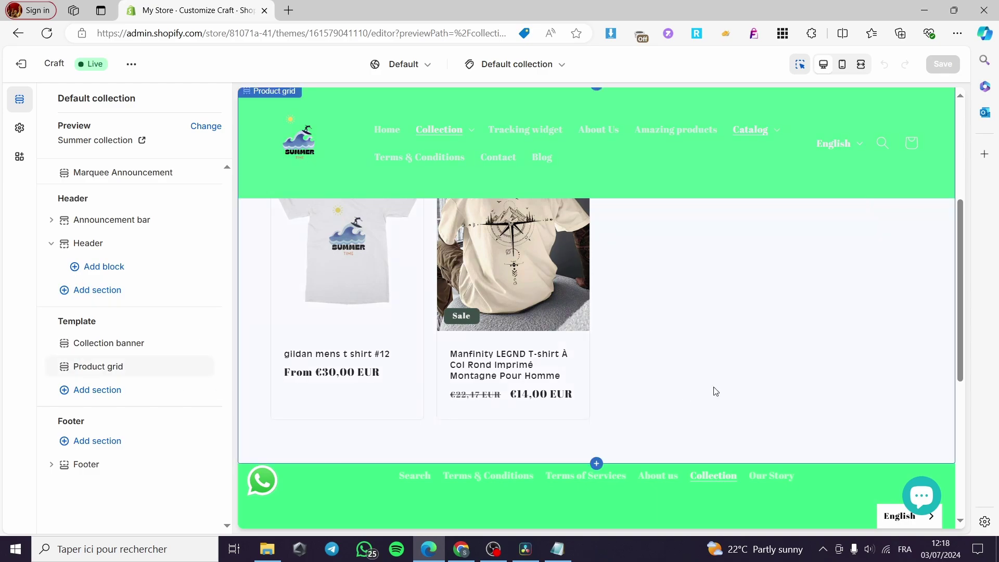
scroll(715, 385, up, 3)
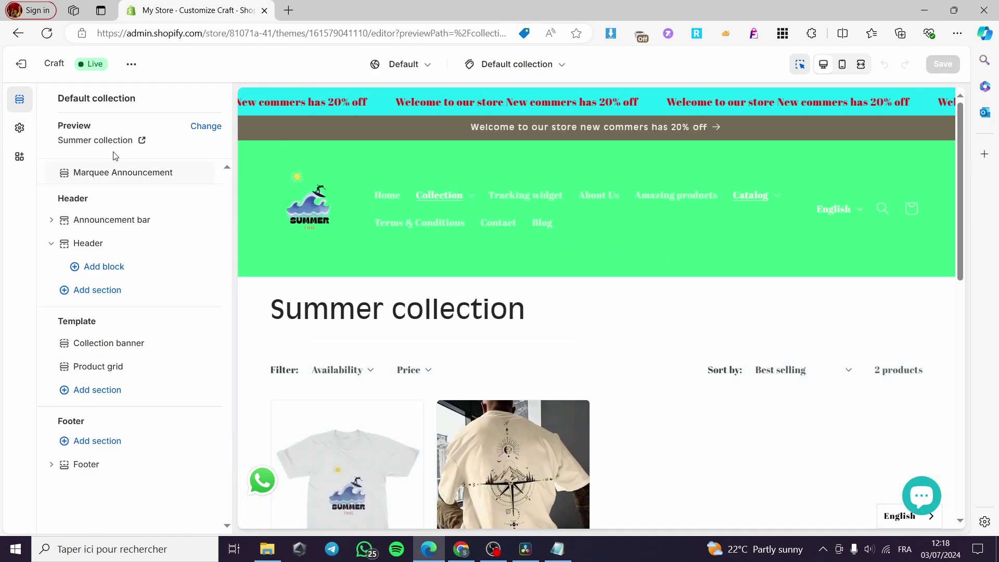
click(206, 125)
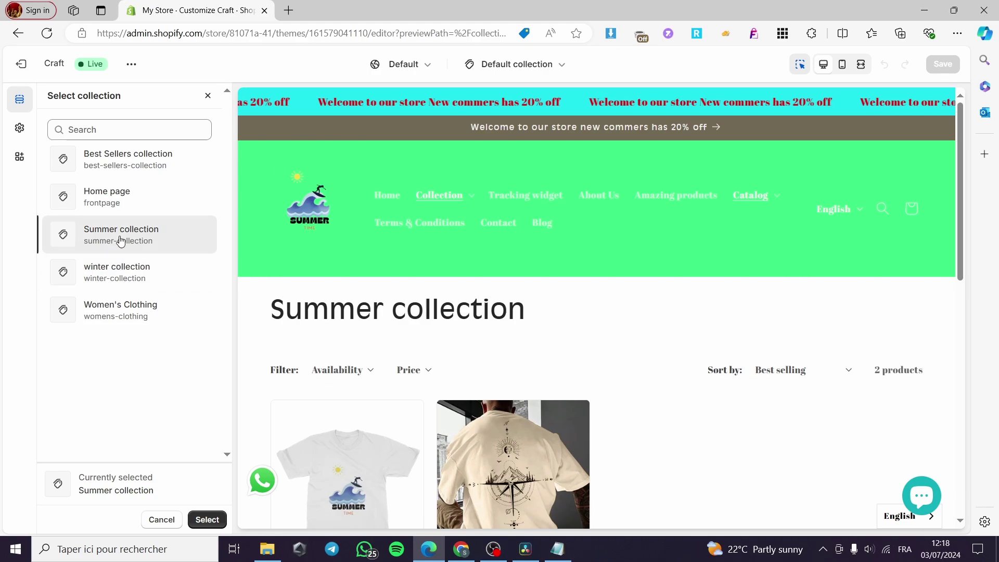
click(207, 96)
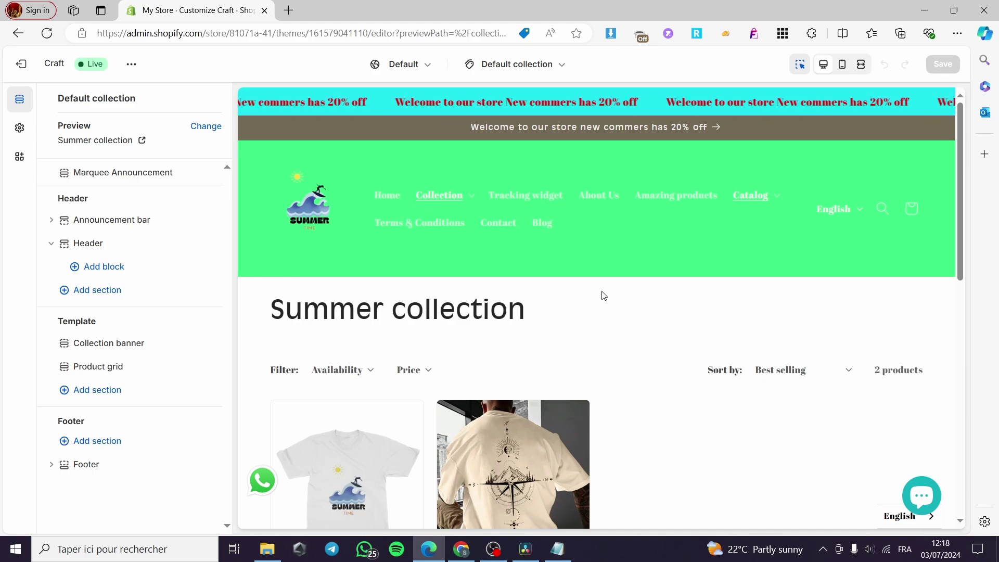
Switch the theme editor to the Collections > Default collection template.
click(554, 65)
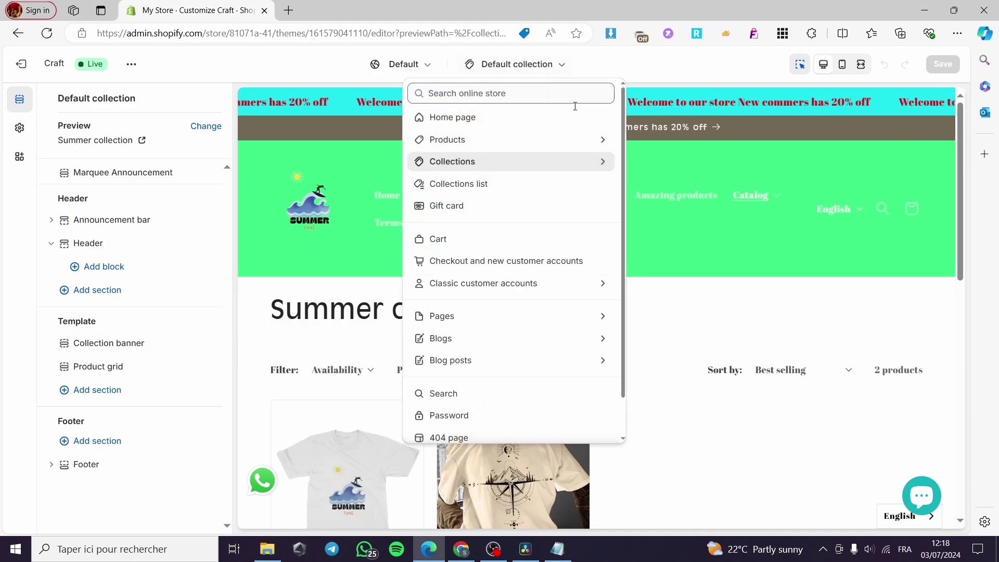
click(602, 163)
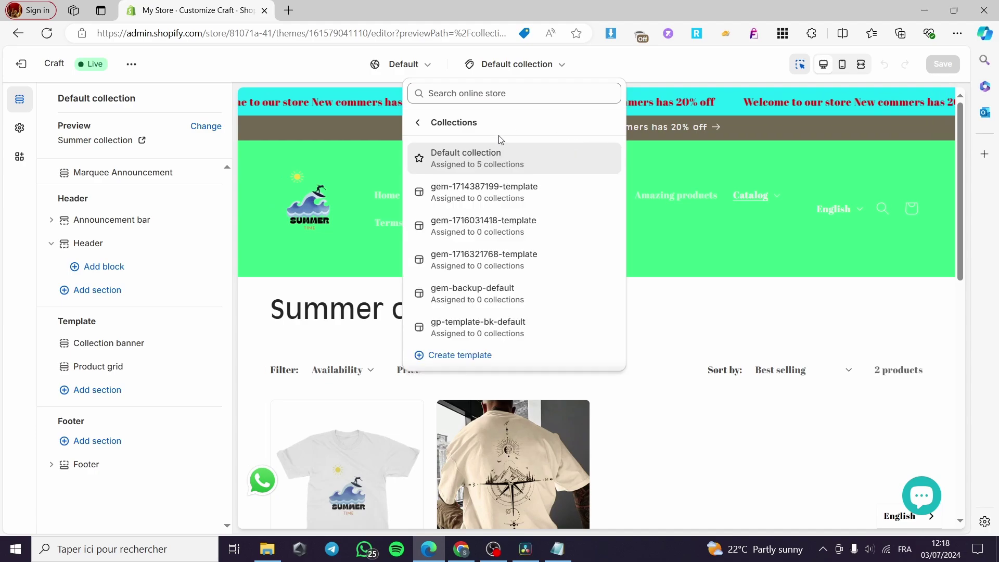
click(563, 161)
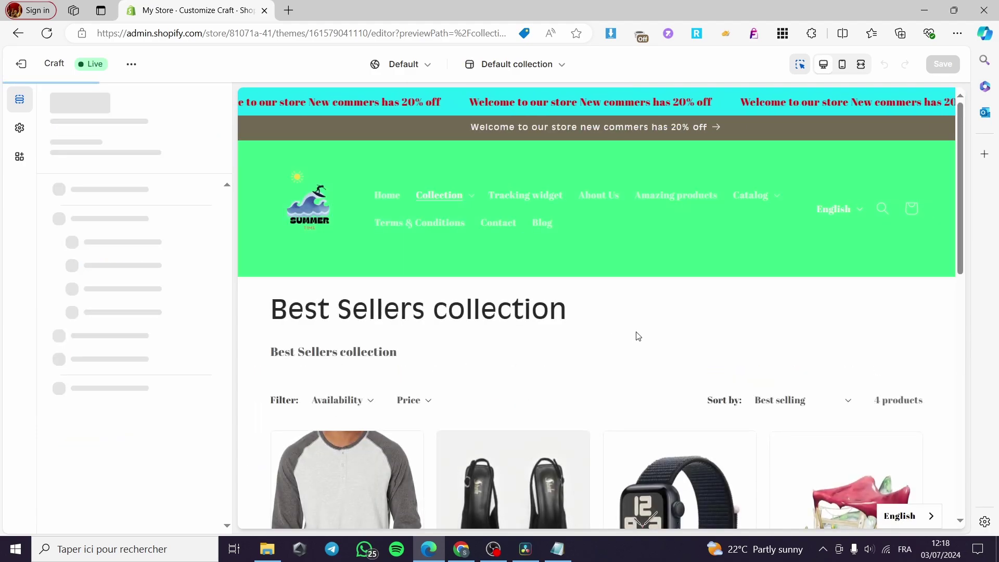
scroll(635, 332, down, 5)
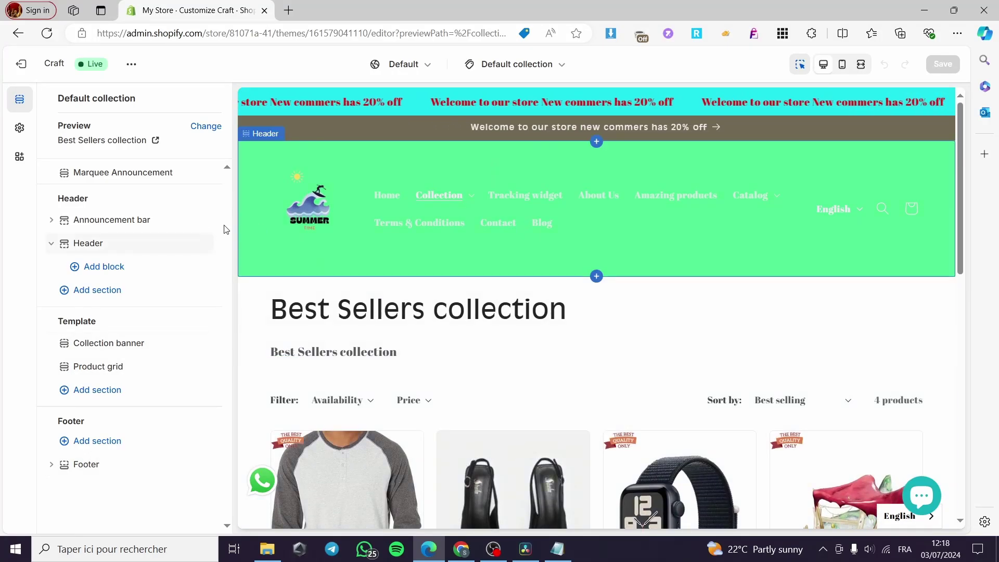
Change the template preview to the winter collection and review its four products.
click(210, 127)
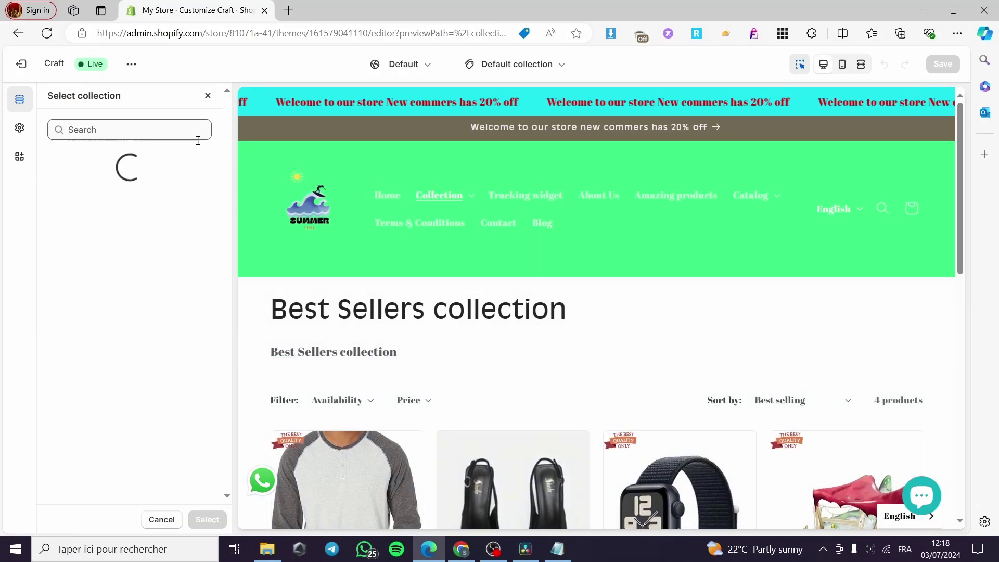
click(127, 275)
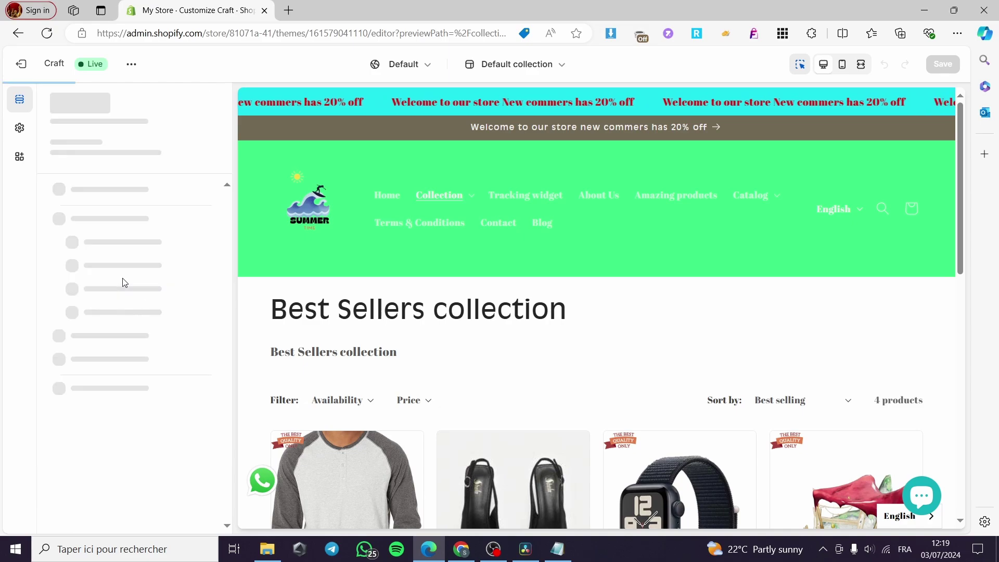
scroll(559, 379, down, 5)
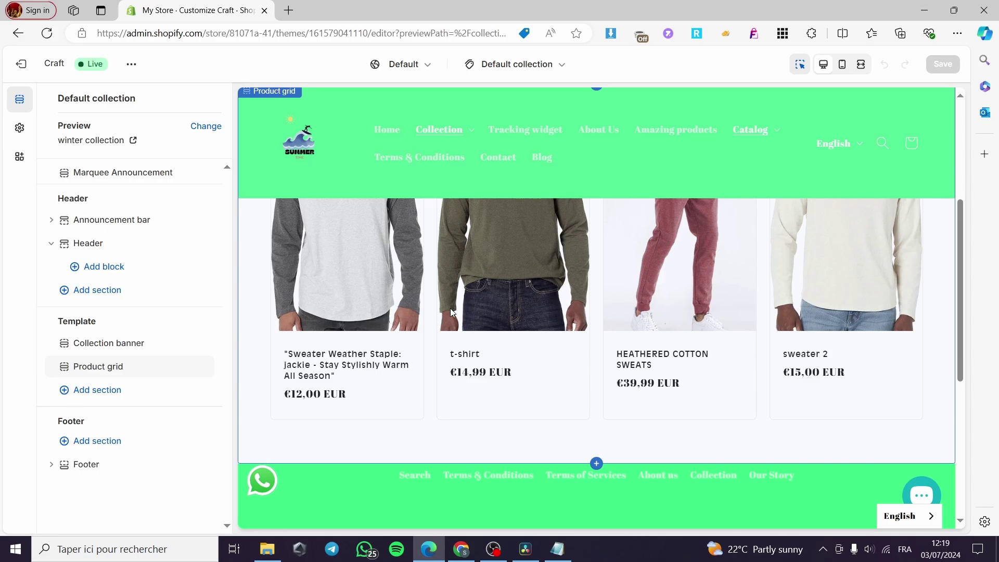
scroll(677, 276, up, 5)
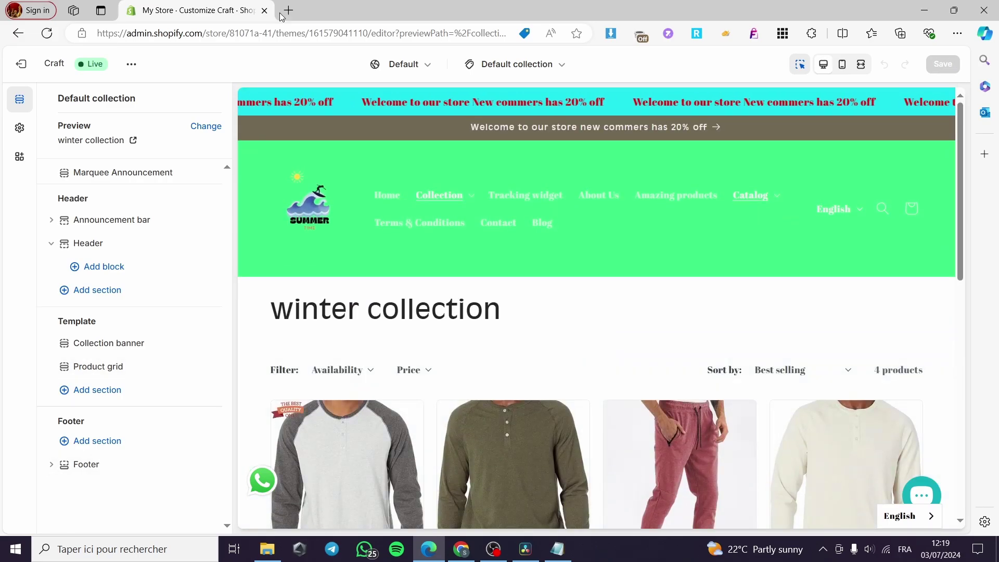
Exit the theme editor and go through Products and Collections back to the Products list.
click(21, 63)
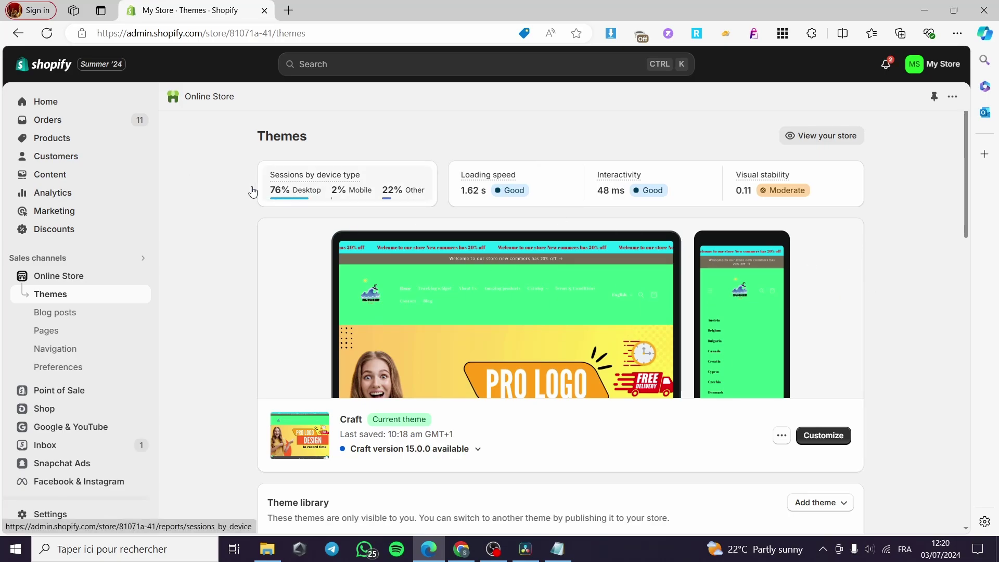
click(54, 141)
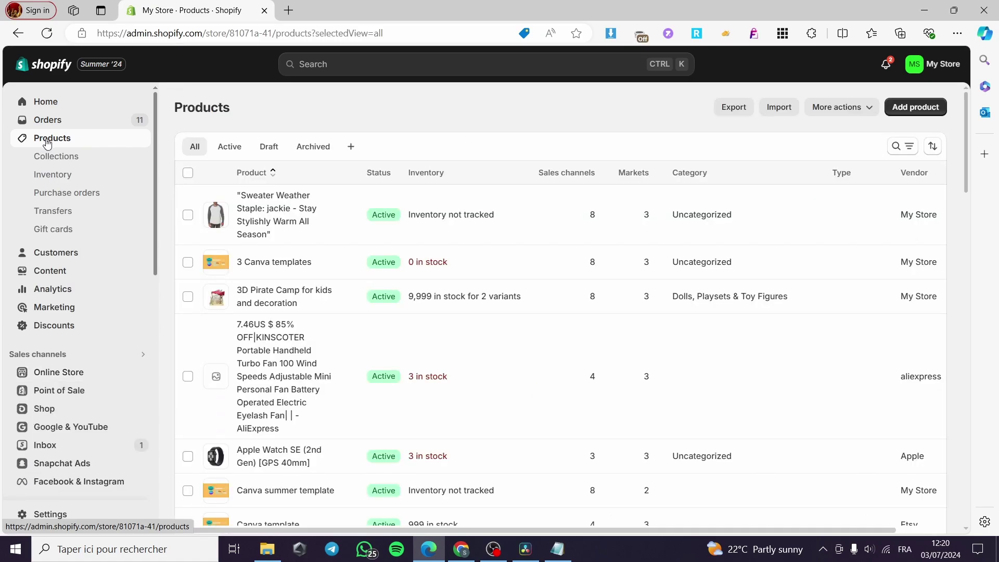
click(50, 156)
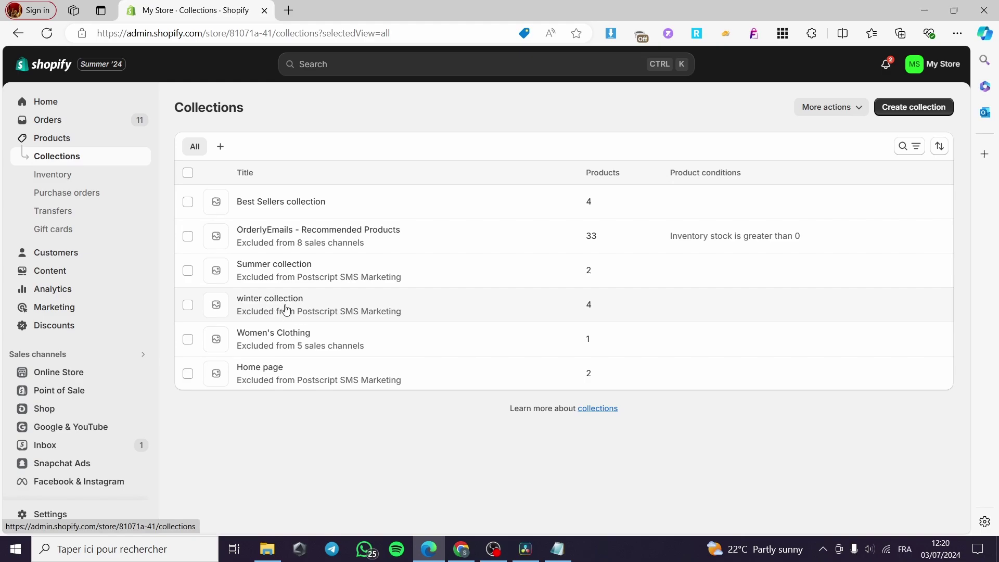
click(54, 138)
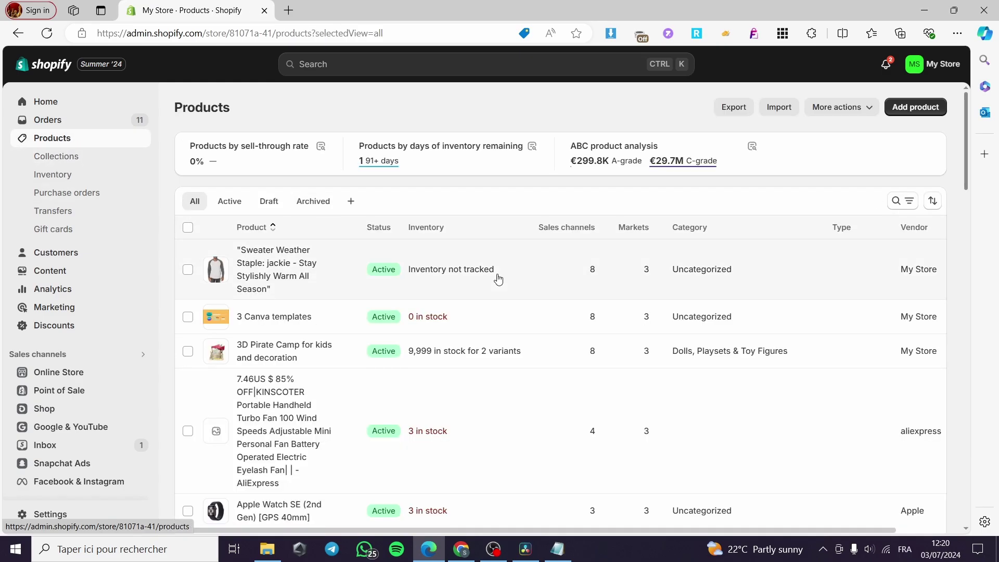
scroll(498, 279, down, 10)
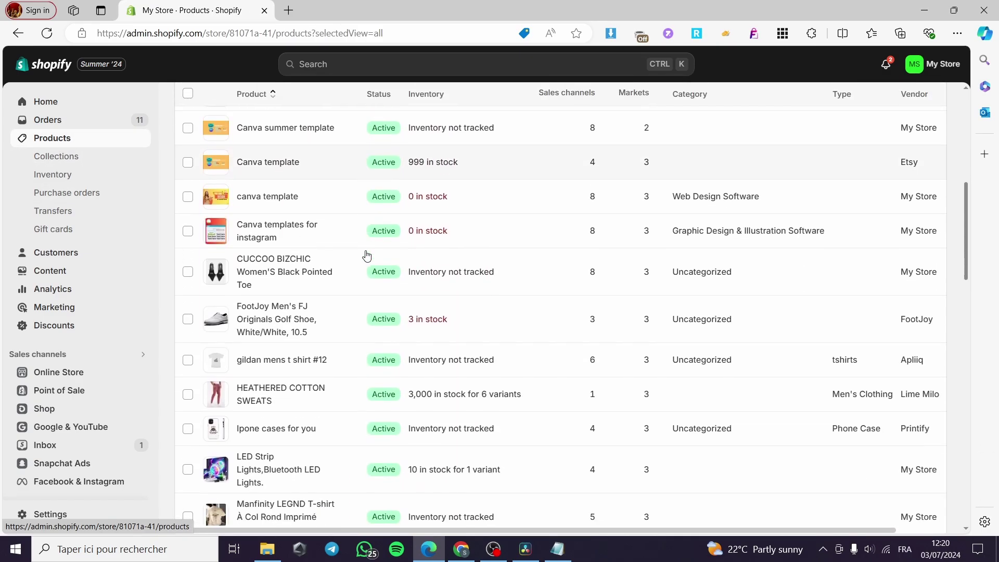
scroll(338, 268, down, 1)
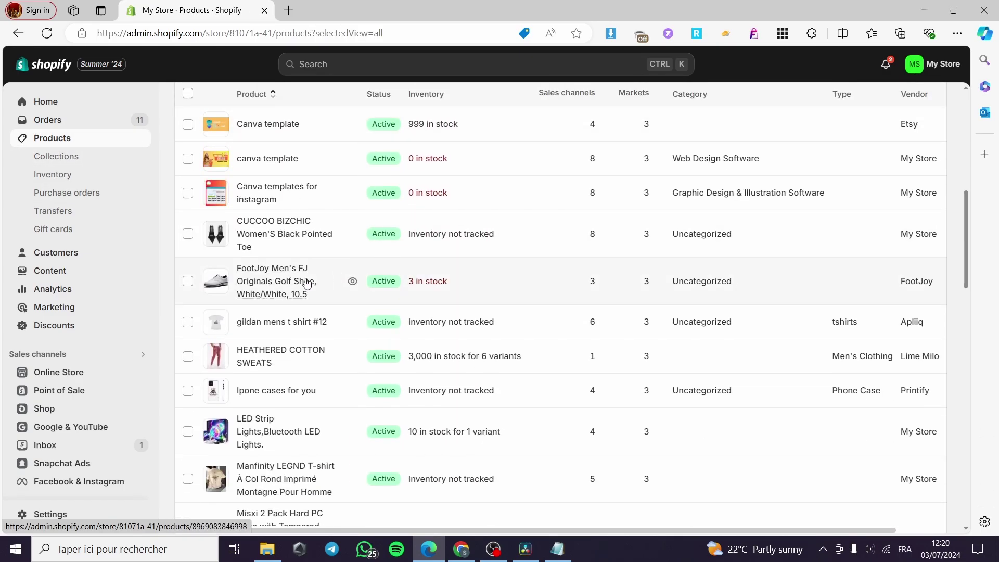
Open the FootJoy Men's FJ Originals Golf Shoe product page.
click(268, 274)
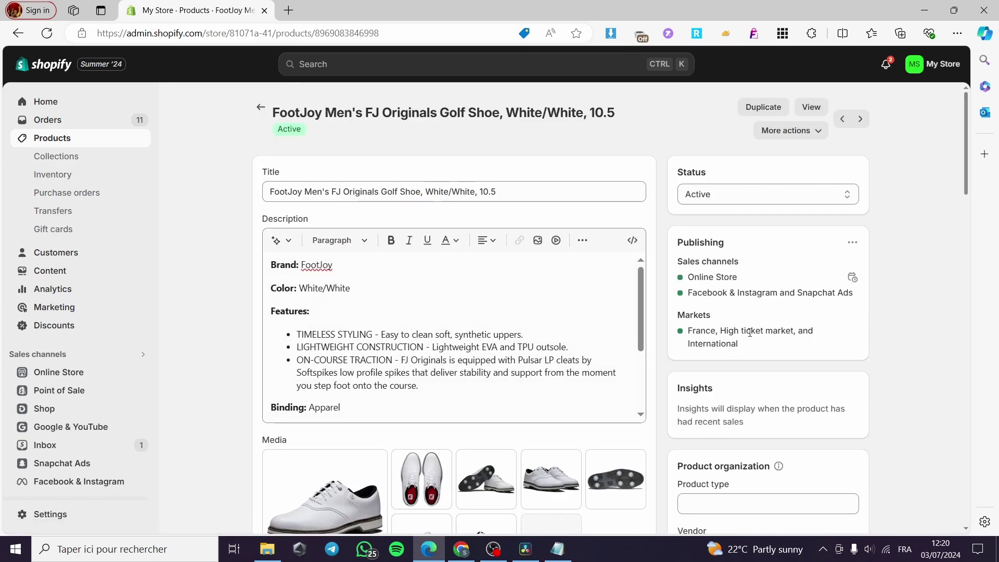
scroll(749, 332, down, 5)
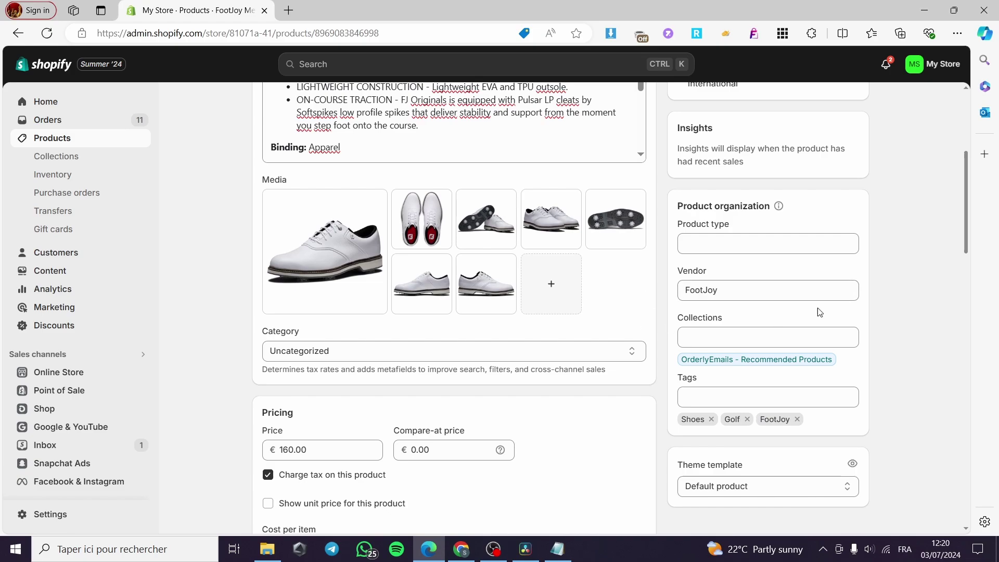
scroll(575, 256, up, 4)
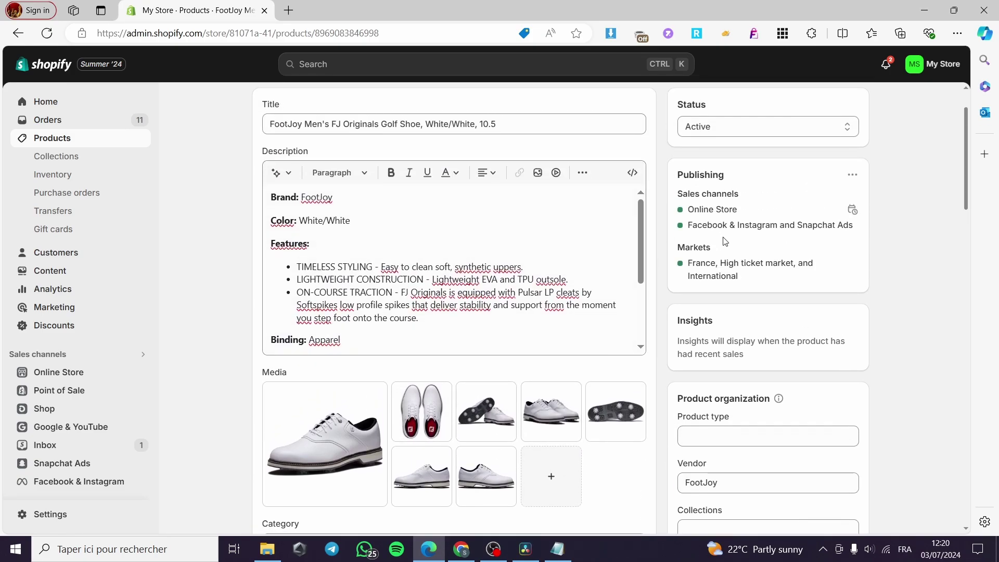
scroll(724, 241, down, 5)
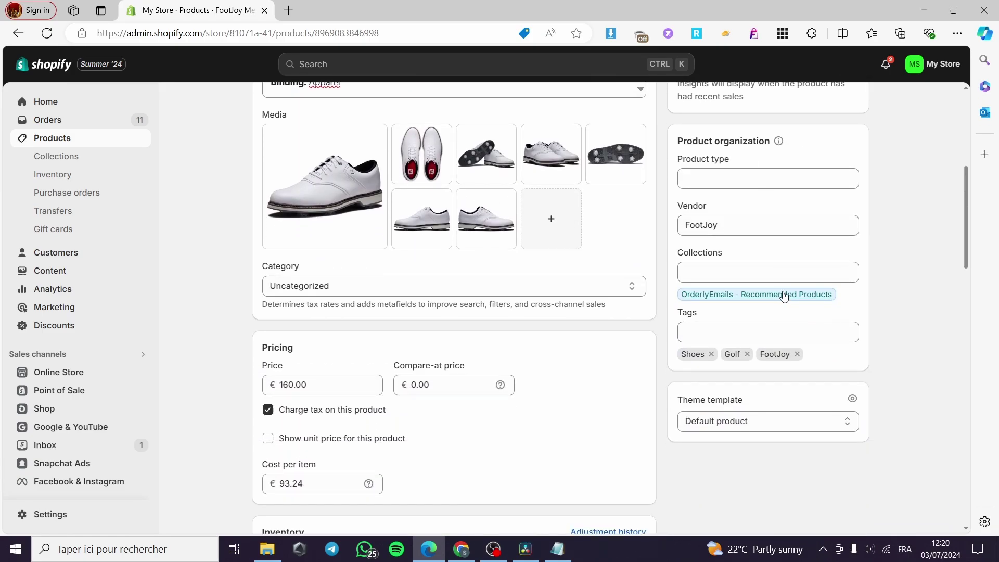
Add the product to the Best Sellers and winter collections and save it.
click(713, 269)
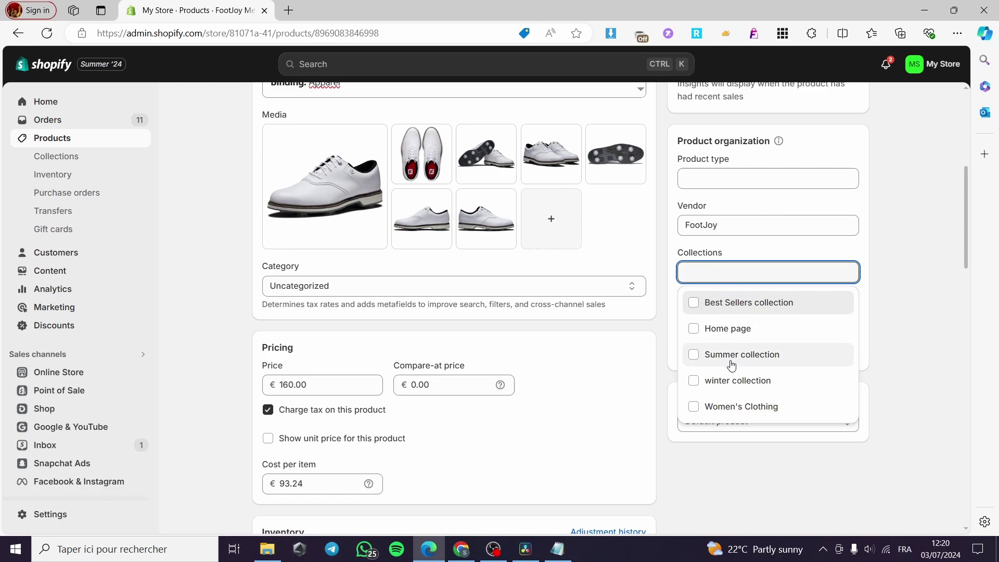
click(695, 304)
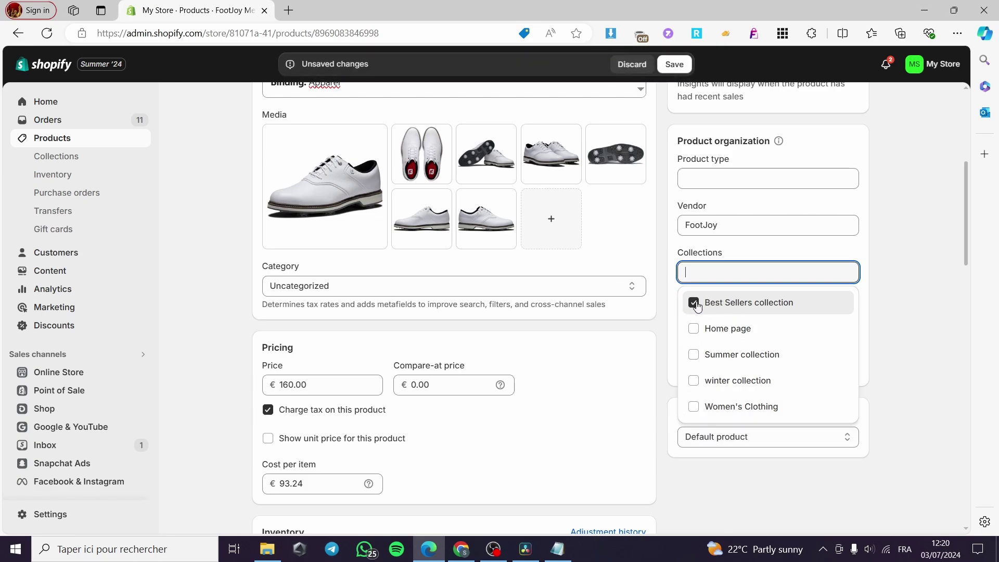
click(695, 384)
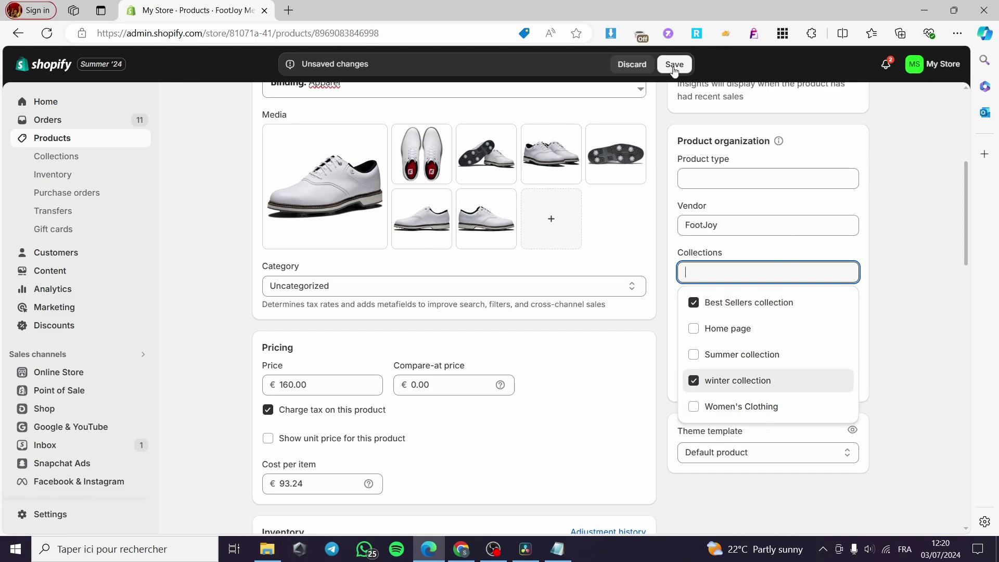
click(899, 303)
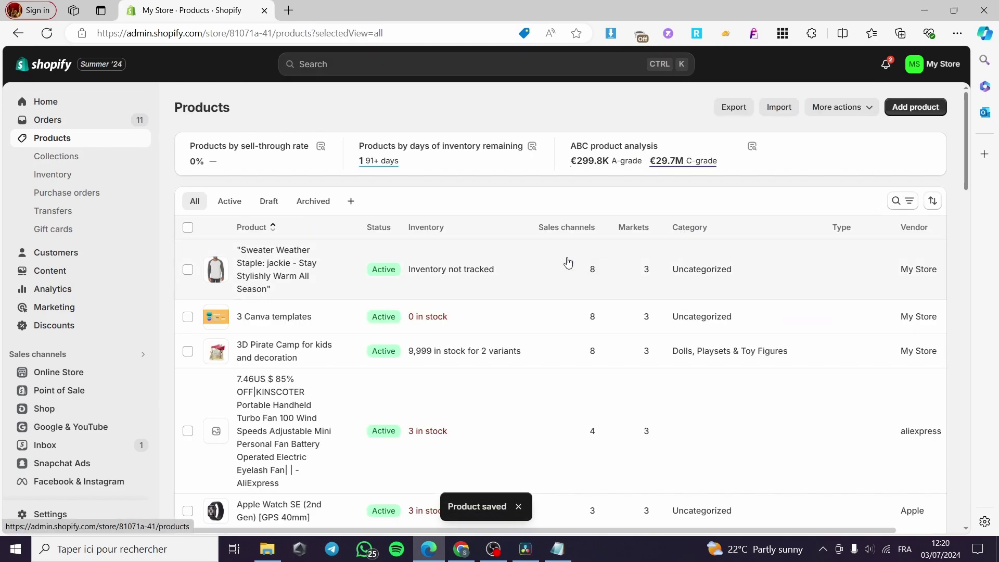
scroll(571, 261, down, 10)
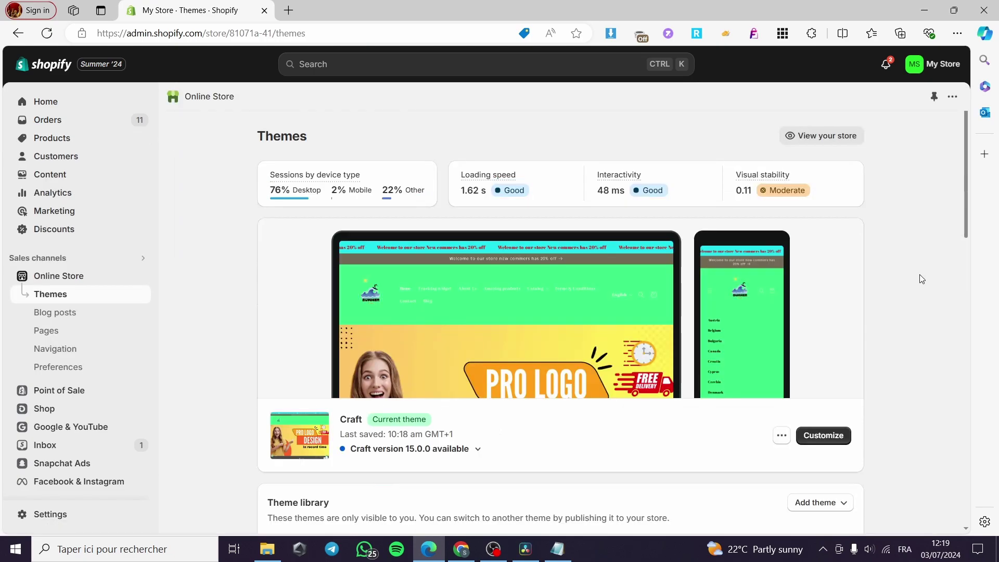